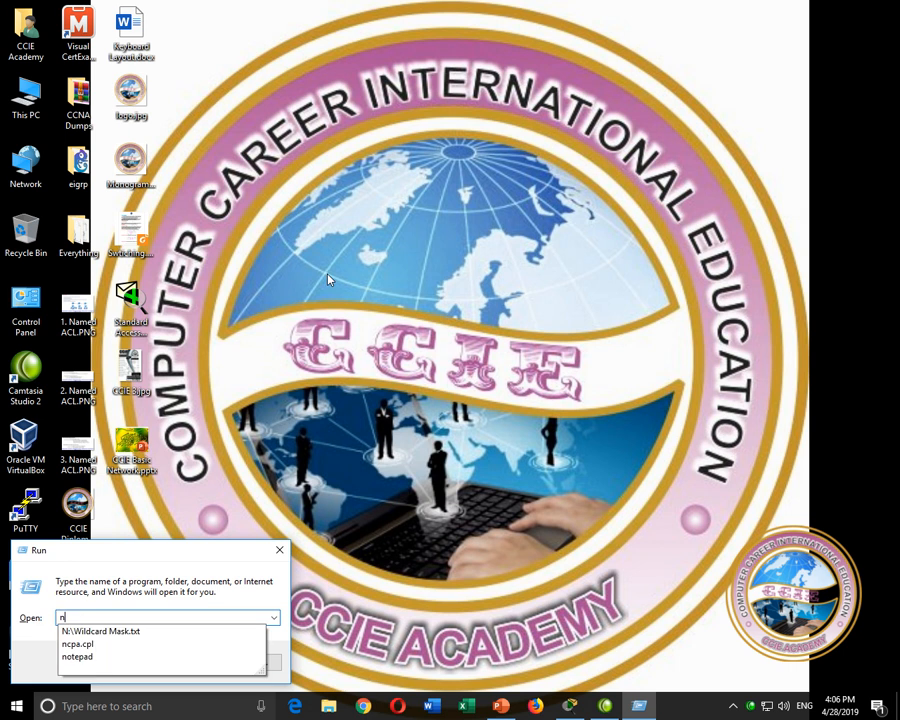
Open Notepad and write the heading "DHCP (Dynamic Host Configuration Protocol)" on the first line
key(Return)
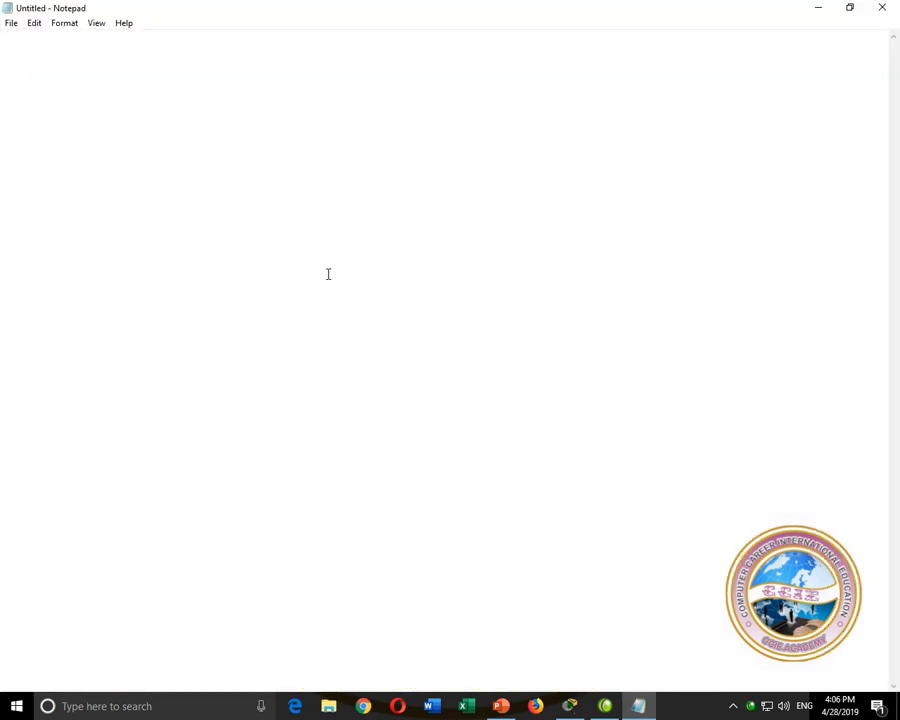
text(DHCP )
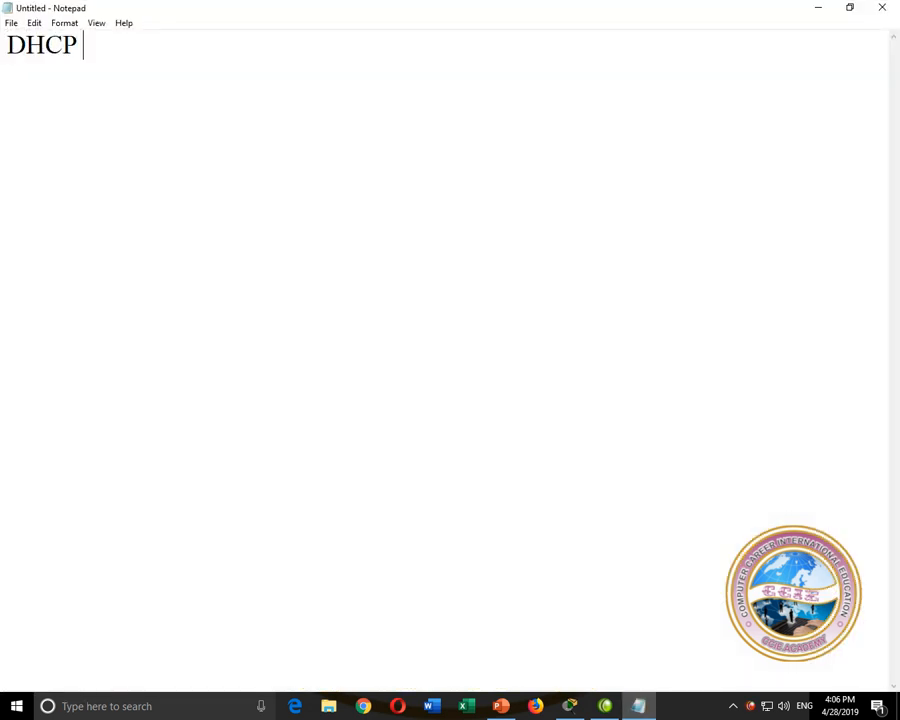
text(())
key(Left)
text(Dya)
key(BackSpace)
text(n)
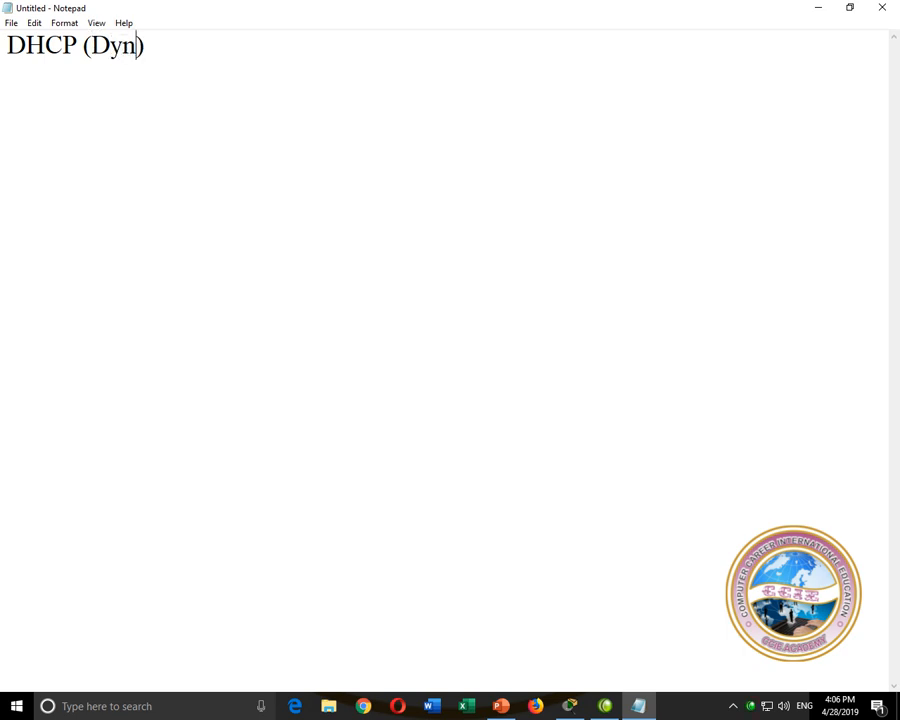
text(amic)
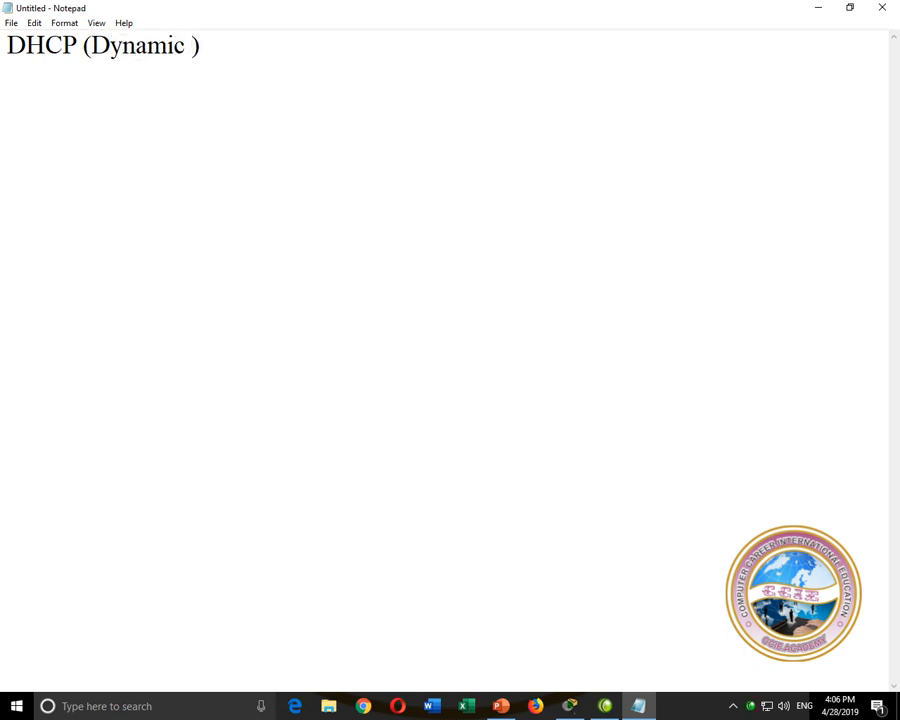
text( Host Confg)
key(BackSpace)
text(iguration Protocol)
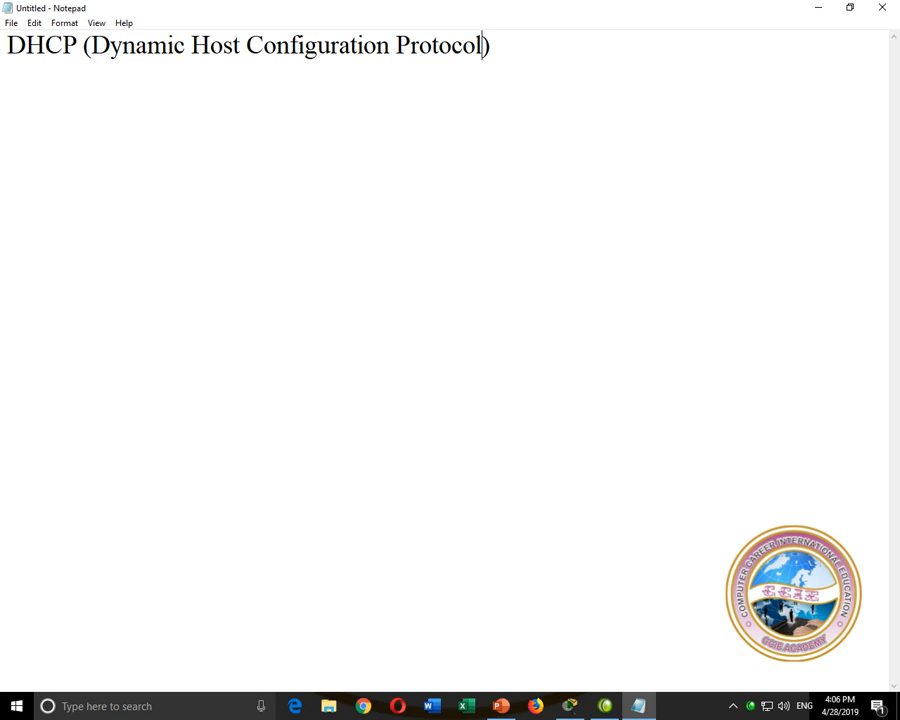
Add the lines "Internet Protocol" and "IP" below the DHCP heading
click(507, 50)
key(Return)
text(Iner)
key(BackSpace)
key(BackSpace)
text(ternet )
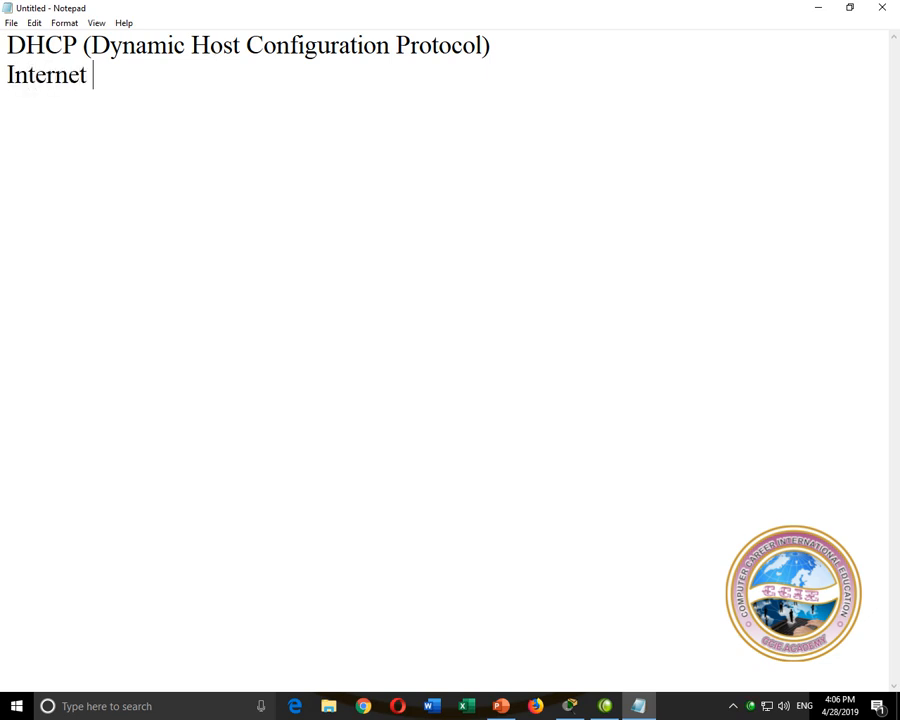
text(Protocol )
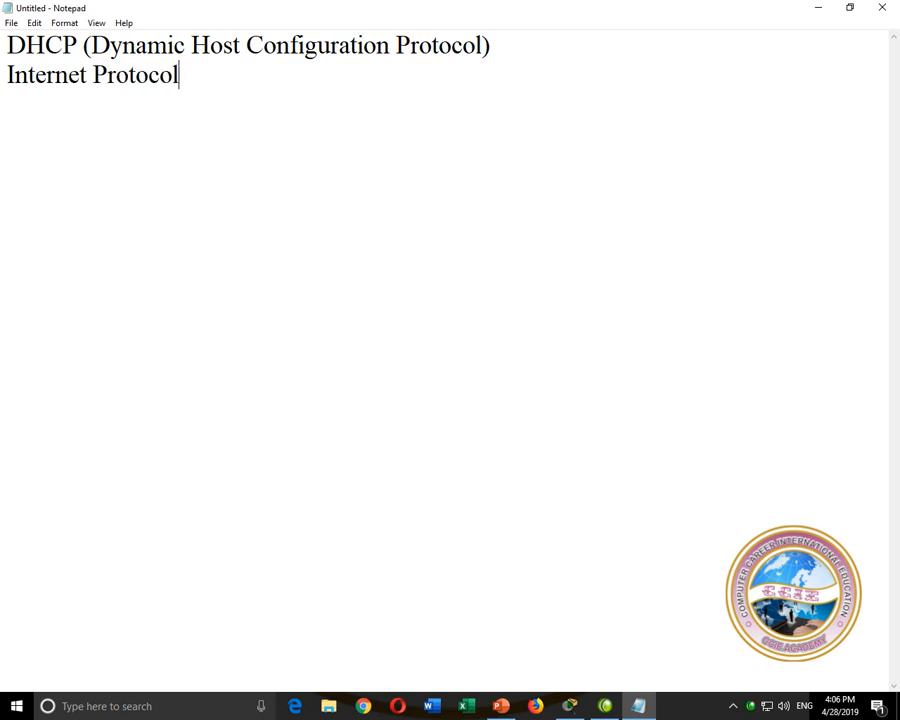
text(IP)
Open Paint and enlarge the blank canvas to 1250 × 847 px
key(super+r)
text(mspaint)
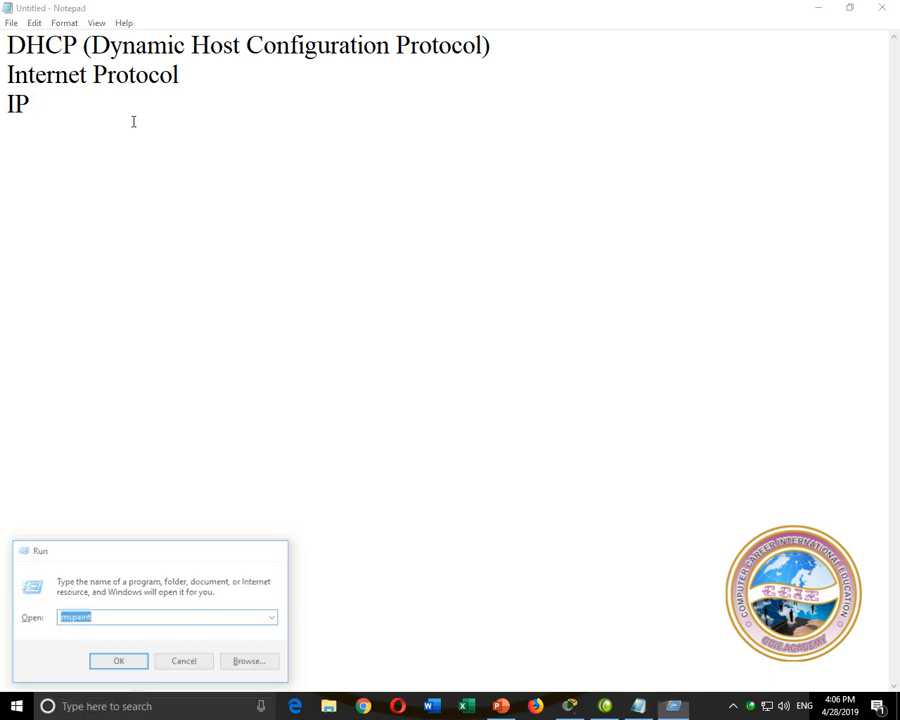
key(Return)
drag(371, 415, 895, 710)
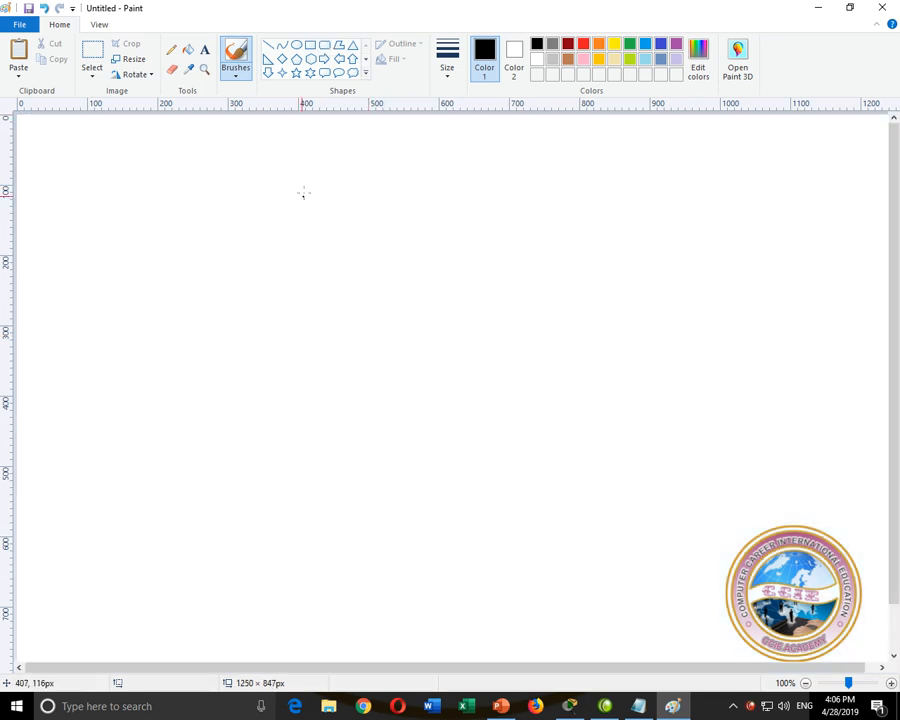
drag(293, 212, 457, 298)
key(ctrl+z)
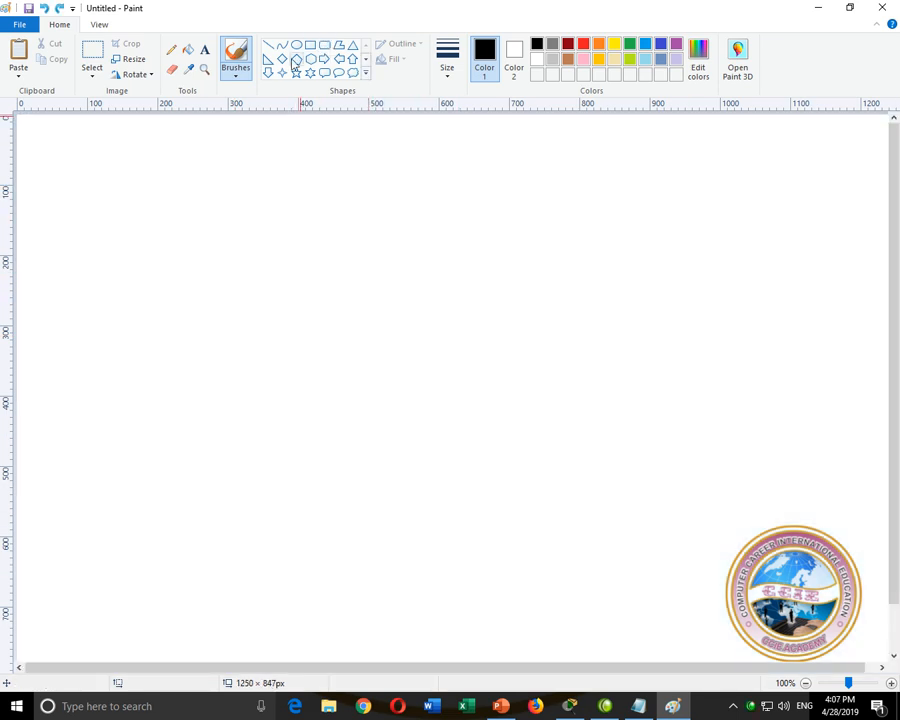
drag(273, 212, 459, 300)
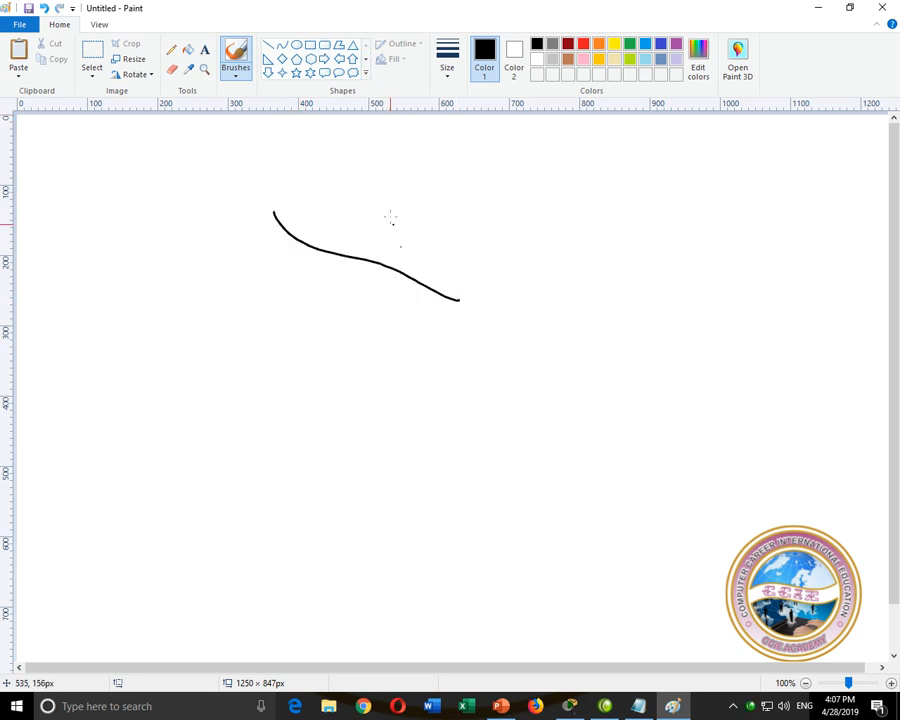
key(ctrl+z)
Draw a large rounded rectangle in the upper middle of the canvas, undoing any extra shape below it
click(324, 45)
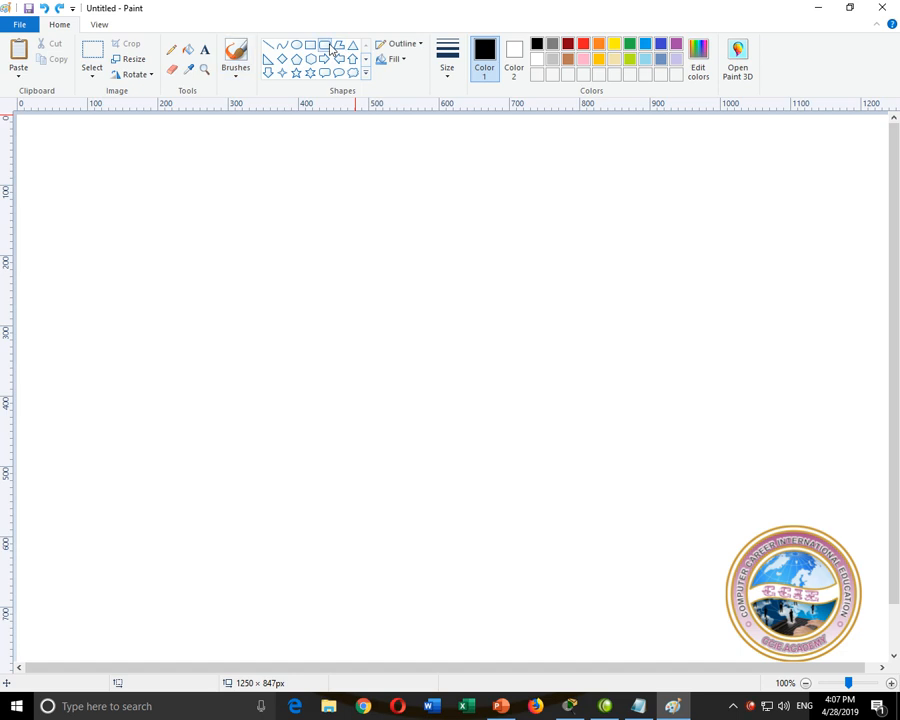
drag(277, 177, 509, 303)
mouse_move(303, 303)
mouse_down()
mouse_move(298, 332)
mouse_move(245, 396)
mouse_up()
key(ctrl+z)
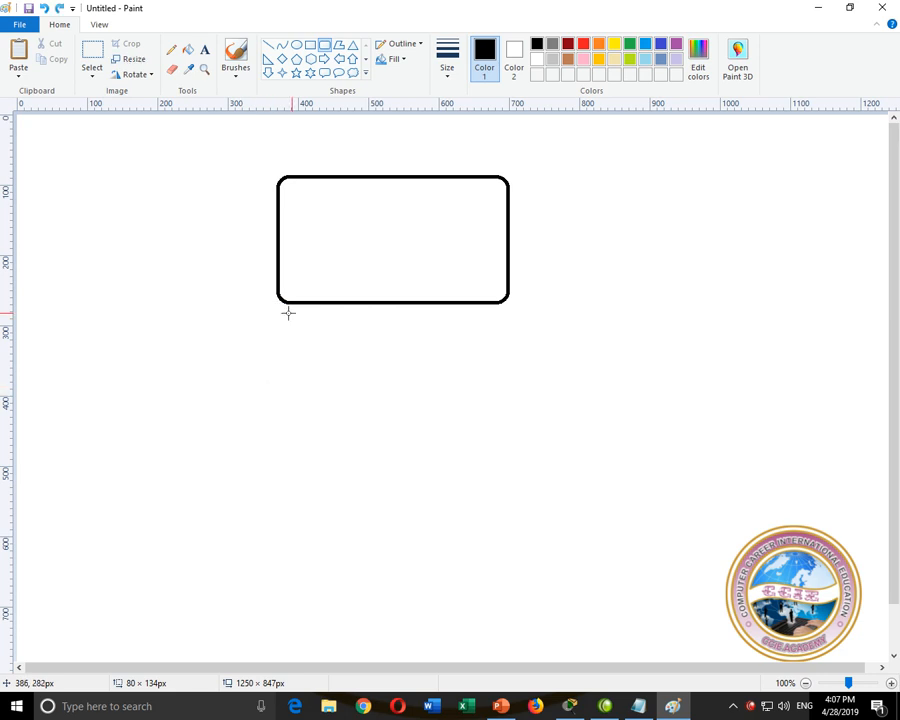
Brush four lines down from the rectangle's lower edge, each ending in a small freehand computer
click(234, 60)
mouse_move(314, 300)
mouse_down()
mouse_move(311, 323)
mouse_move(275, 375)
mouse_move(243, 384)
mouse_move(283, 420)
mouse_move(247, 387)
mouse_move(270, 414)
mouse_up()
mouse_move(360, 304)
mouse_down()
mouse_move(343, 398)
mouse_move(378, 403)
mouse_move(344, 409)
mouse_move(362, 432)
mouse_move(386, 416)
mouse_up()
mouse_move(436, 308)
mouse_down()
mouse_move(414, 374)
mouse_move(462, 384)
mouse_move(416, 377)
mouse_move(441, 415)
mouse_up()
mouse_move(492, 304)
mouse_down()
mouse_move(499, 380)
mouse_move(485, 410)
mouse_move(490, 388)
mouse_move(525, 424)
mouse_move(511, 424)
mouse_up()
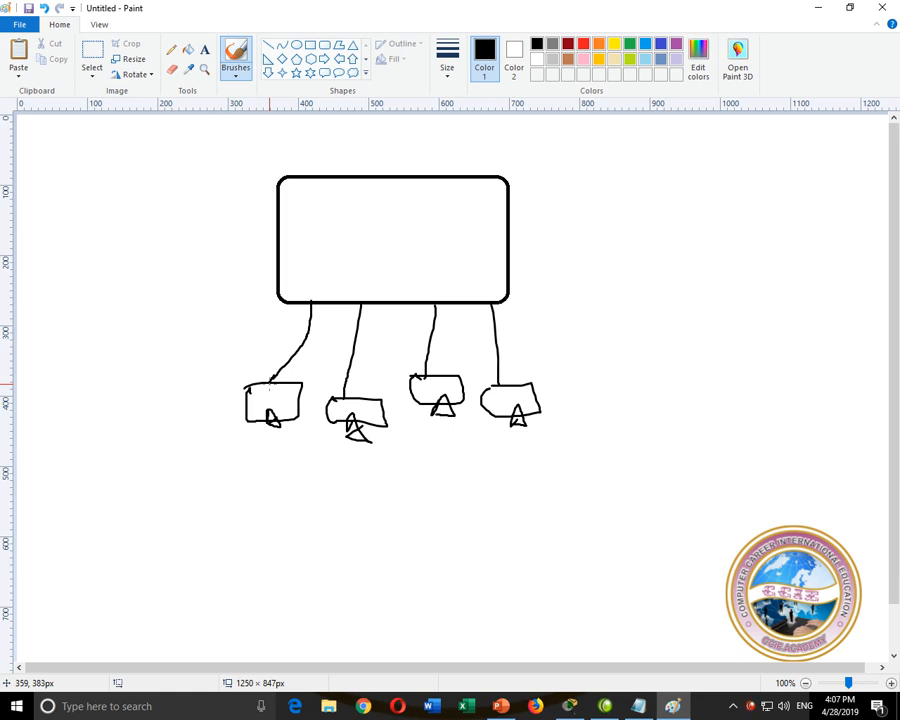
Handwrite "DHCP" to the right of the rectangle with the brush and frame it with a freehand box
mouse_move(564, 212)
mouse_down()
mouse_move(563, 195)
mouse_move(569, 216)
mouse_up()
mouse_move(618, 190)
mouse_down()
mouse_move(622, 222)
mouse_move(641, 202)
mouse_move(668, 212)
mouse_up()
mouse_move(676, 183)
mouse_down()
mouse_move(676, 209)
mouse_move(678, 198)
mouse_up()
drag(582, 239, 675, 226)
mouse_move(544, 204)
mouse_down()
mouse_move(695, 160)
mouse_move(720, 213)
mouse_move(649, 233)
mouse_move(561, 240)
mouse_up()
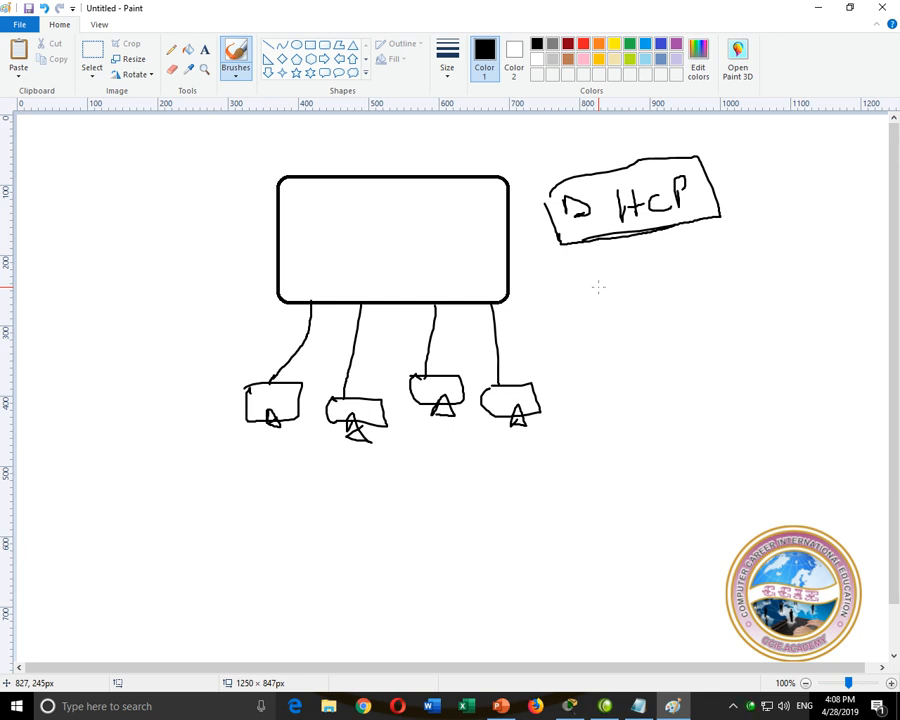
Handwrite "switch" and "Router" below the DHCP box, and "Host" beneath the leftmost computer
mouse_move(609, 281)
mouse_down()
mouse_move(607, 296)
mouse_move(584, 311)
mouse_move(656, 288)
mouse_move(666, 294)
mouse_move(665, 270)
mouse_up()
mouse_move(688, 258)
mouse_down()
mouse_move(694, 283)
mouse_move(717, 265)
mouse_up()
mouse_move(727, 255)
mouse_down()
mouse_move(738, 269)
mouse_move(780, 274)
mouse_up()
mouse_move(581, 387)
mouse_down()
mouse_move(592, 422)
mouse_move(677, 361)
mouse_move(758, 355)
mouse_up()
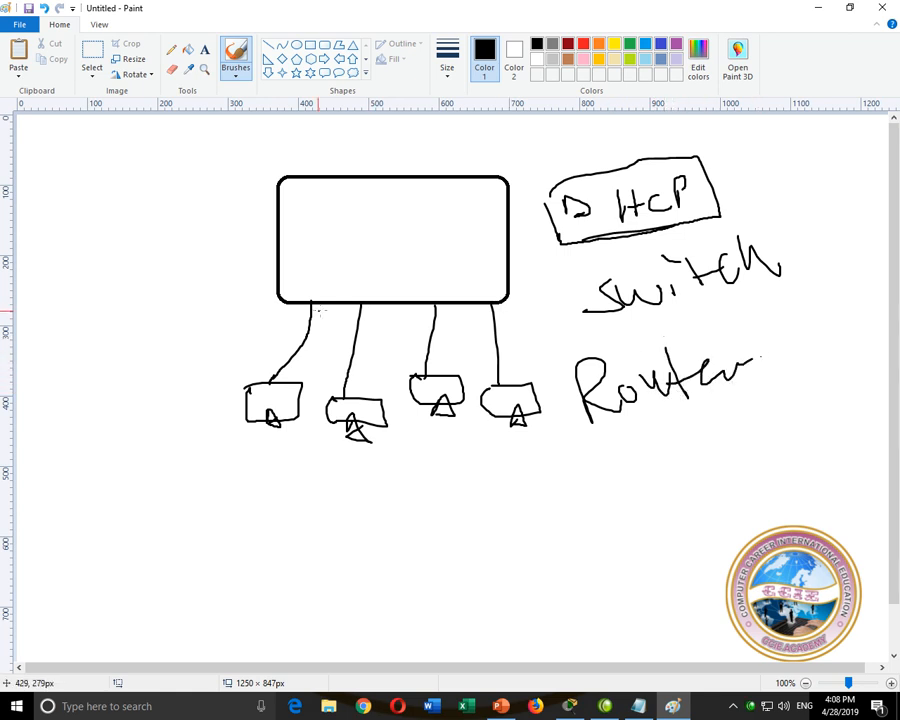
mouse_move(243, 463)
mouse_down()
mouse_move(243, 515)
mouse_move(264, 478)
mouse_move(303, 482)
mouse_up()
drag(296, 479, 317, 481)
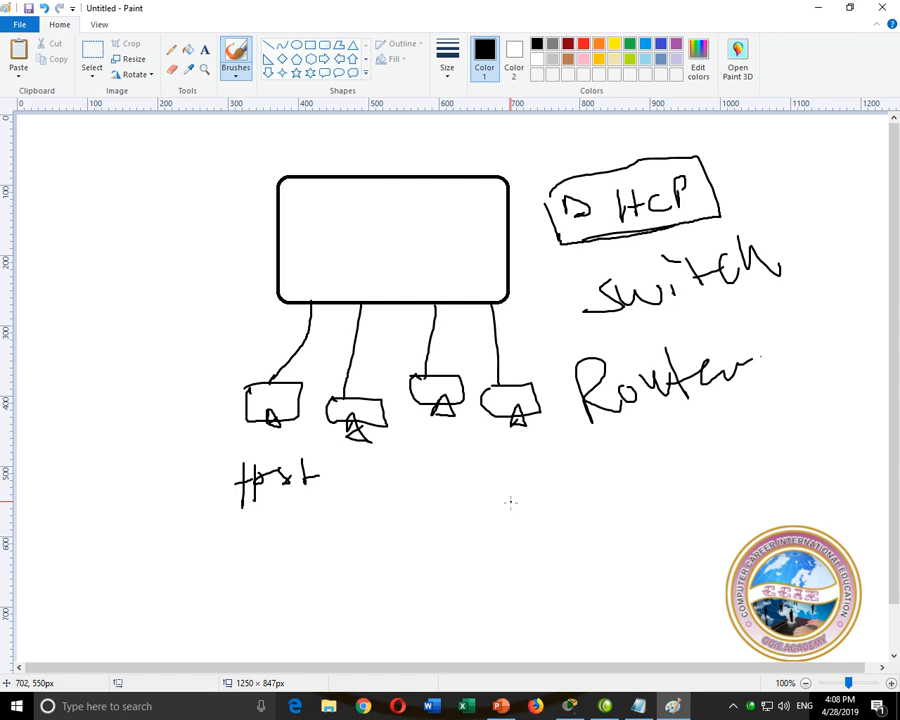
click(639, 706)
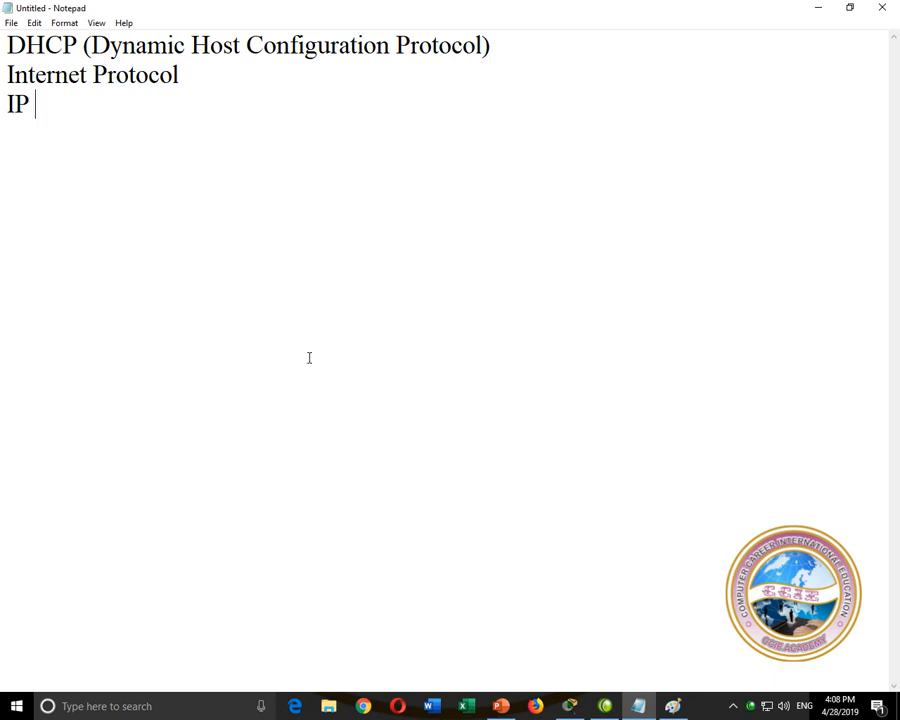
click(672, 706)
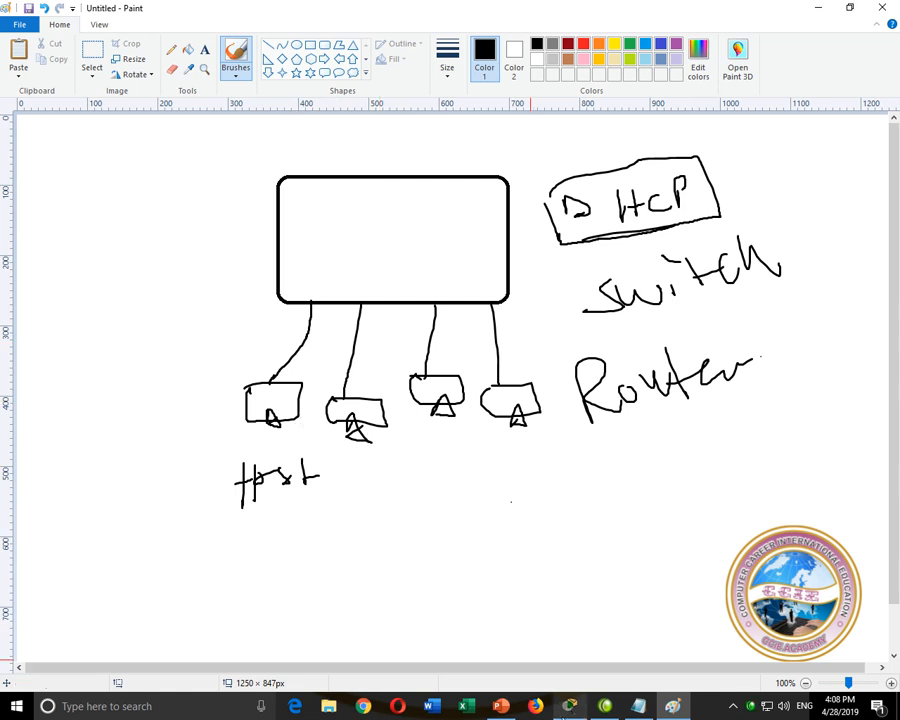
Switch to Cisco Packet Tracer, close and relaunch it, and maximize the new window
click(570, 706)
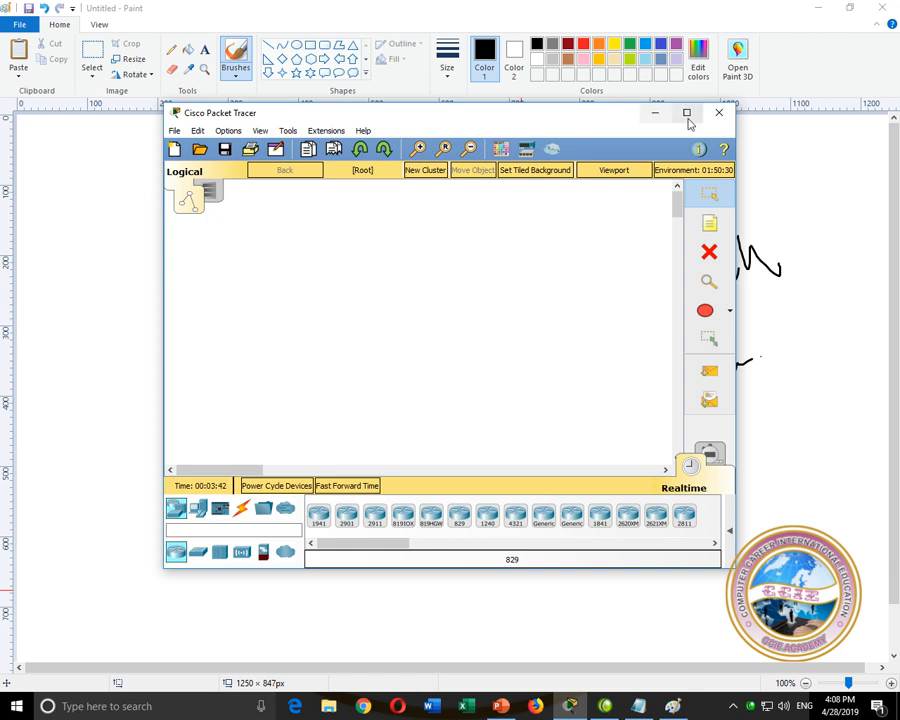
click(718, 112)
key(super)
text(packet)
key(Return)
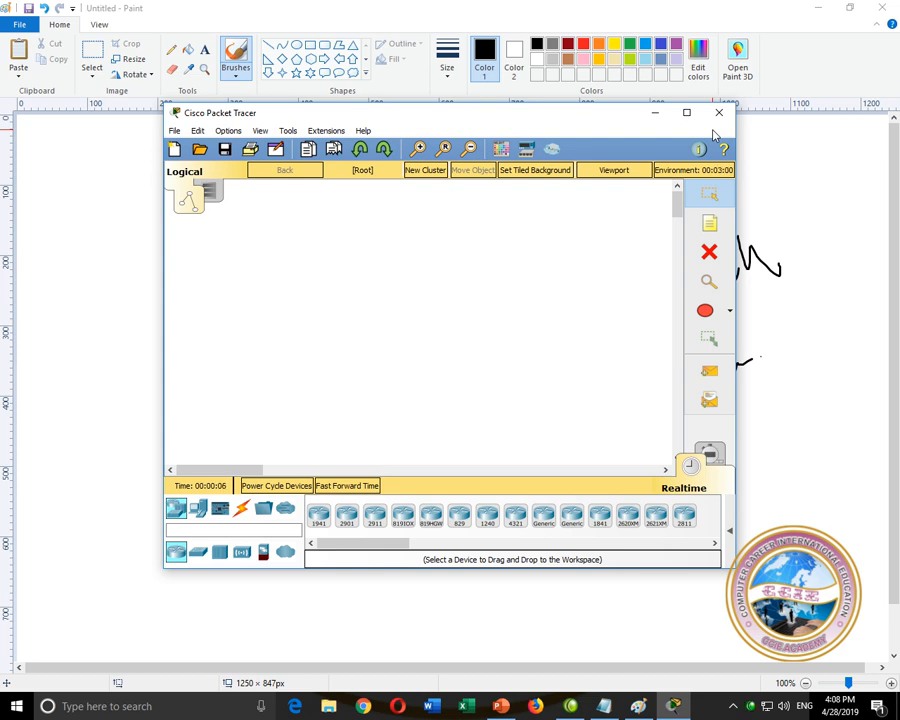
double_click(462, 118)
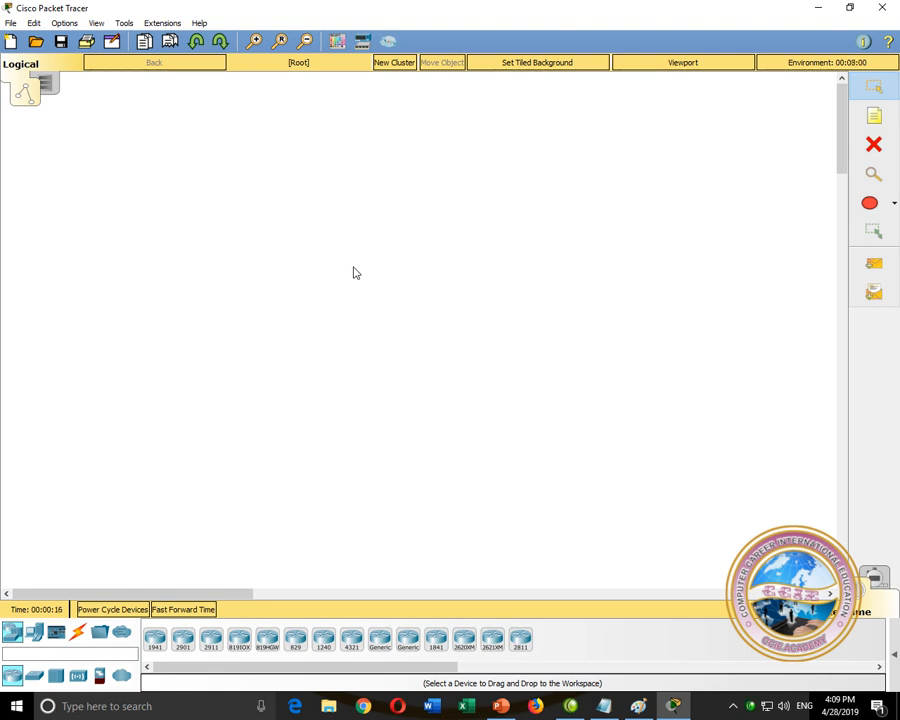
Place a 2960-24TT switch in the upper part of the logical workspace
click(37, 679)
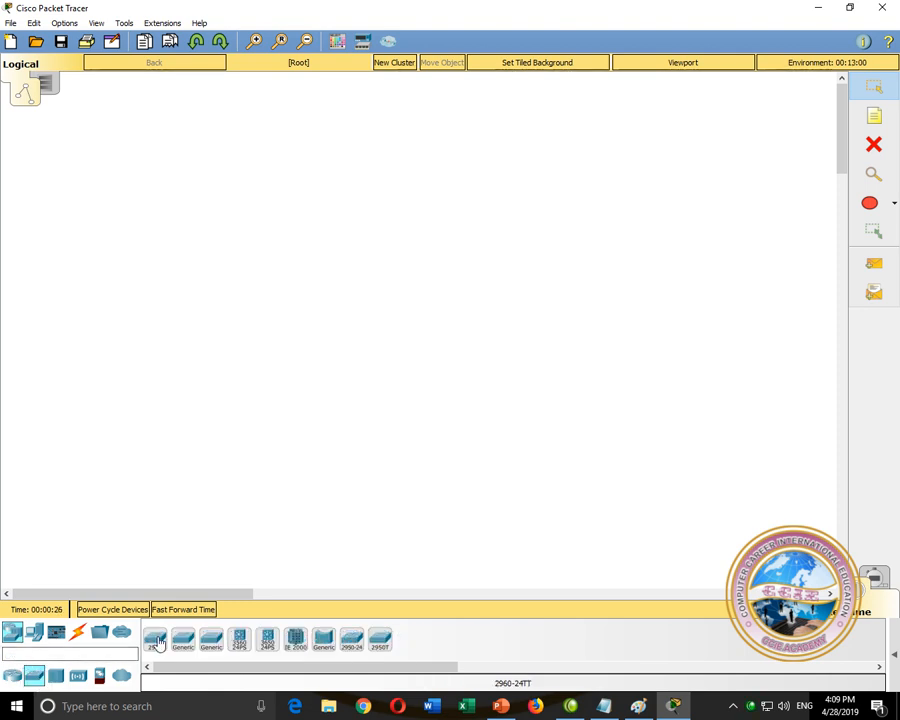
click(155, 638)
click(352, 205)
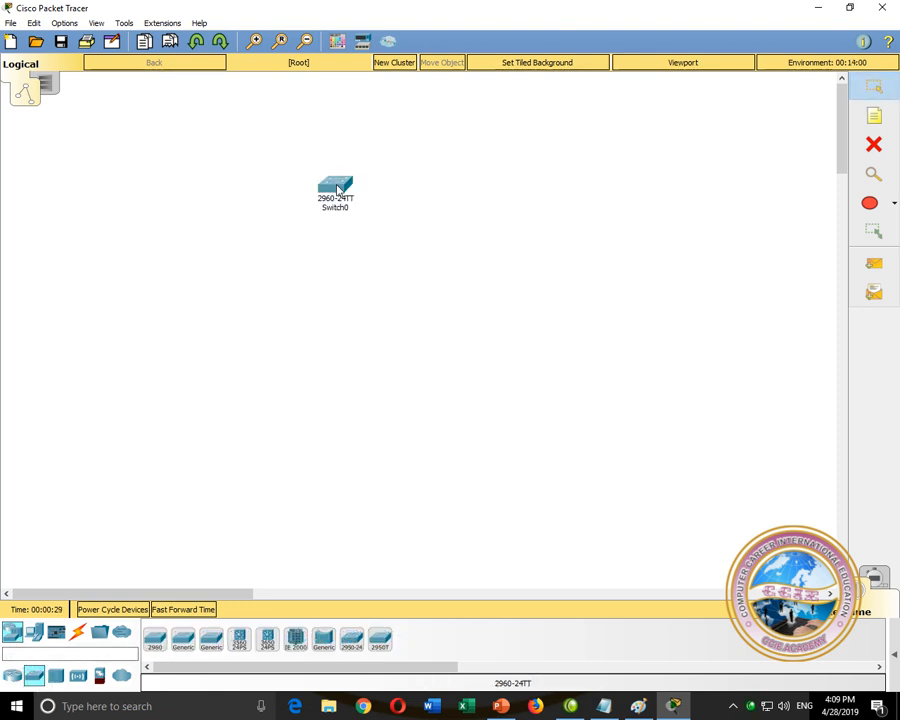
Place four generic PCs side by side in a row below the switch
click(34, 632)
click(155, 638)
click(255, 365)
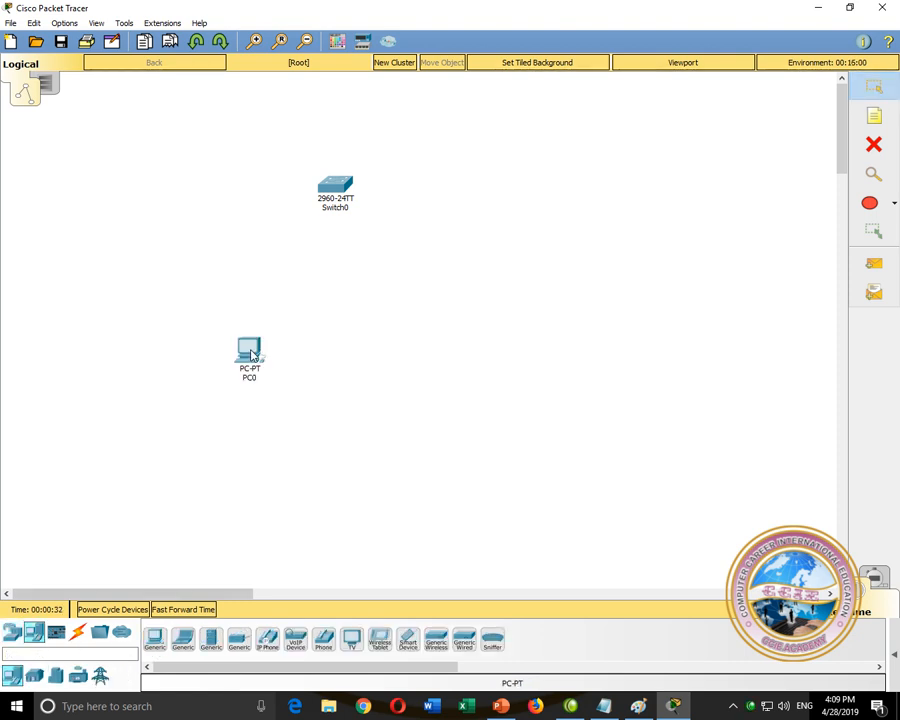
click(155, 638)
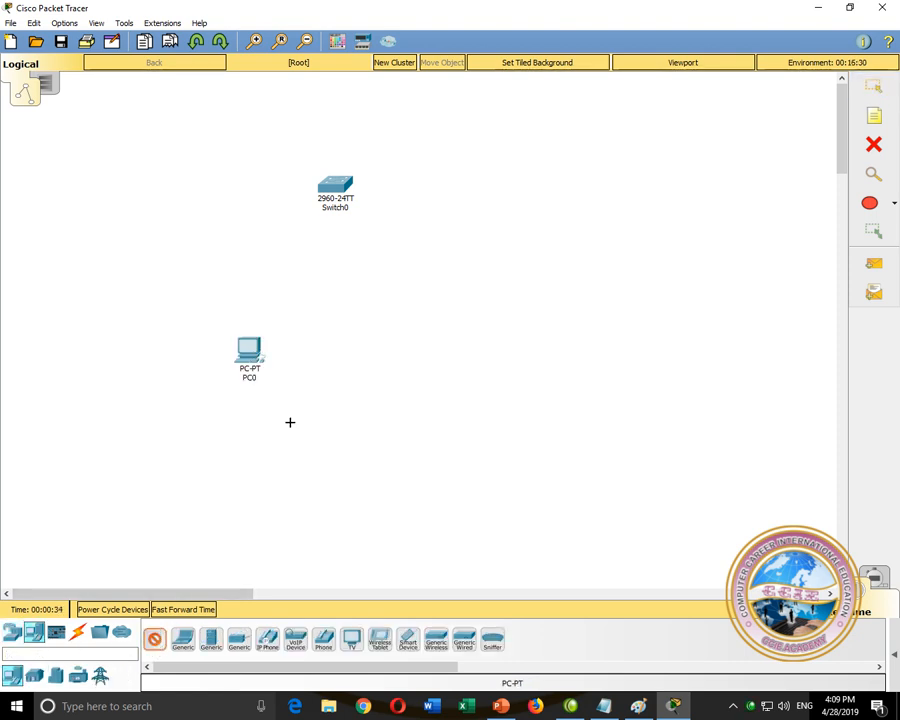
click(329, 350)
click(155, 638)
click(410, 350)
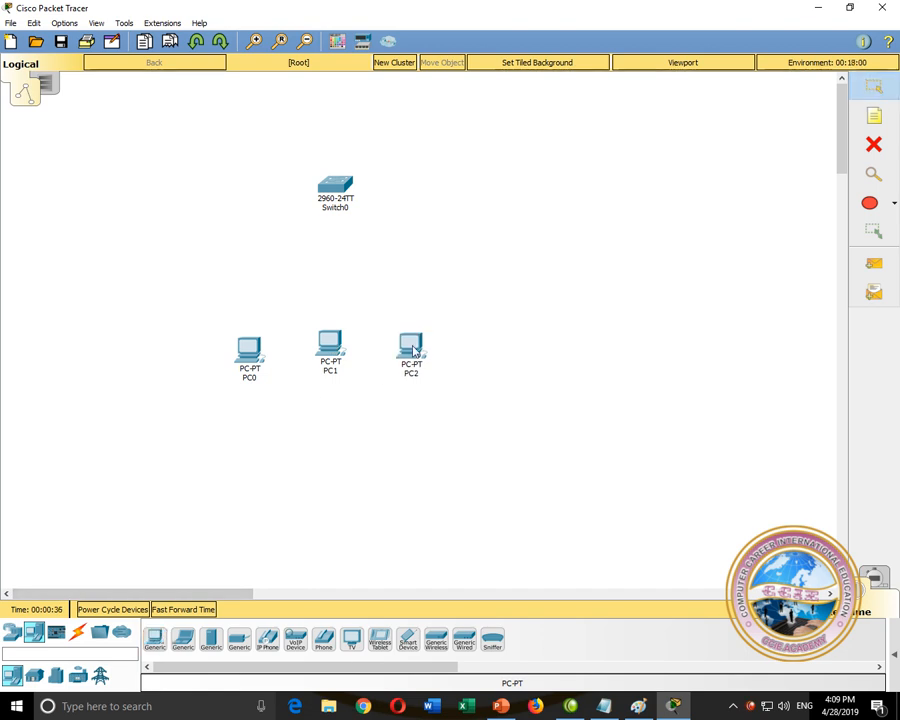
click(155, 638)
click(478, 350)
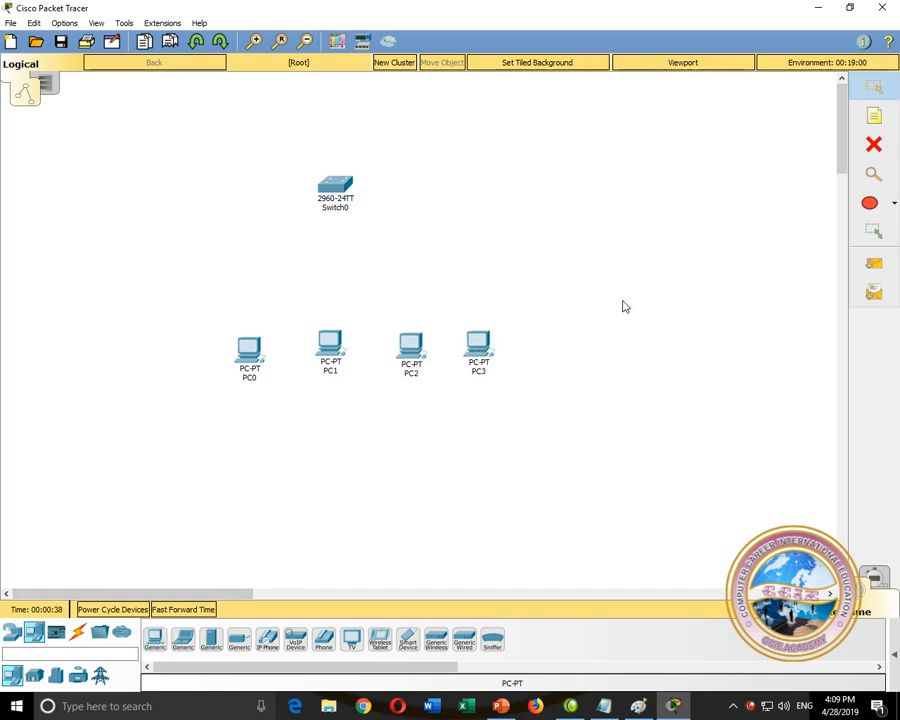
Reposition PC1, PC2 and PC3 so the four PCs line up in a straighter row
drag(530, 306, 220, 396)
click(325, 422)
mouse_move(336, 358)
mouse_down()
mouse_move(333, 368)
mouse_move(337, 362)
mouse_up()
drag(414, 359, 444, 359)
click(222, 504)
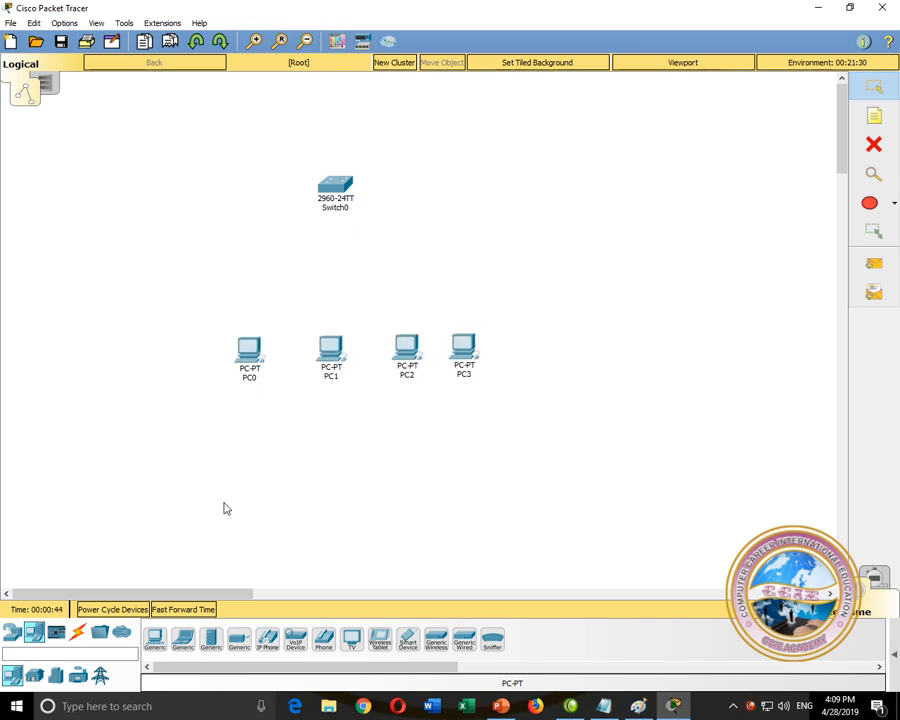
Connect the switch's FastEthernet0/1 port to PC0's FastEthernet0 port with a copper straight-through cable
click(77, 635)
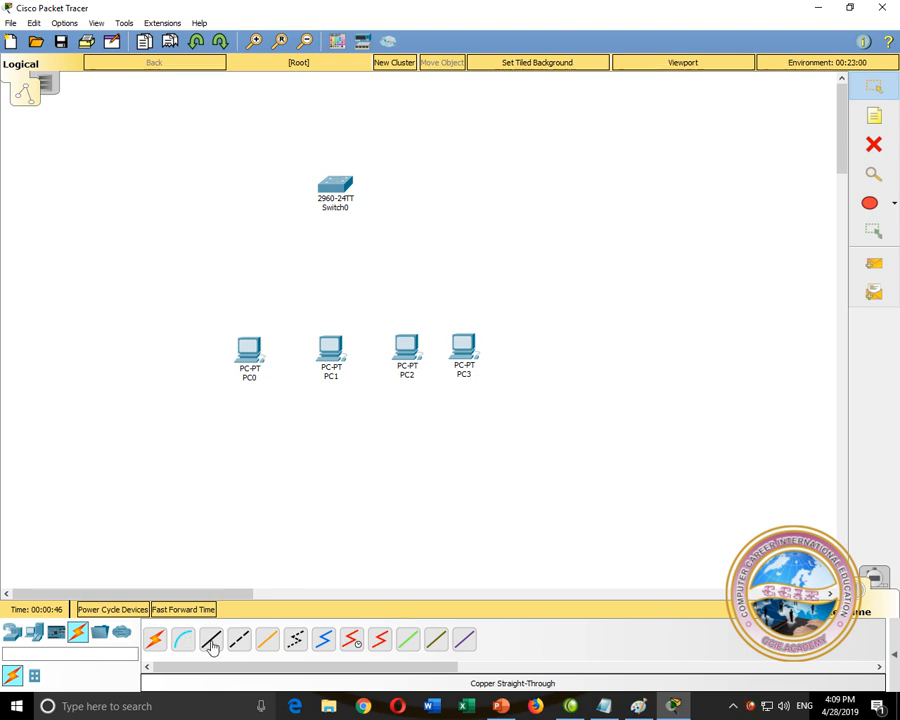
click(211, 640)
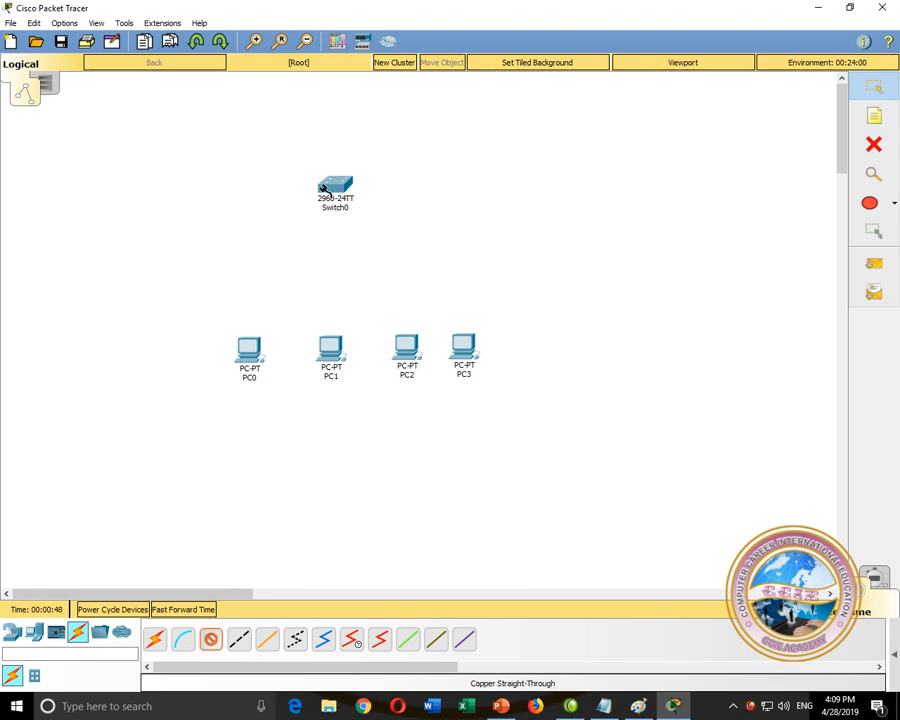
click(324, 187)
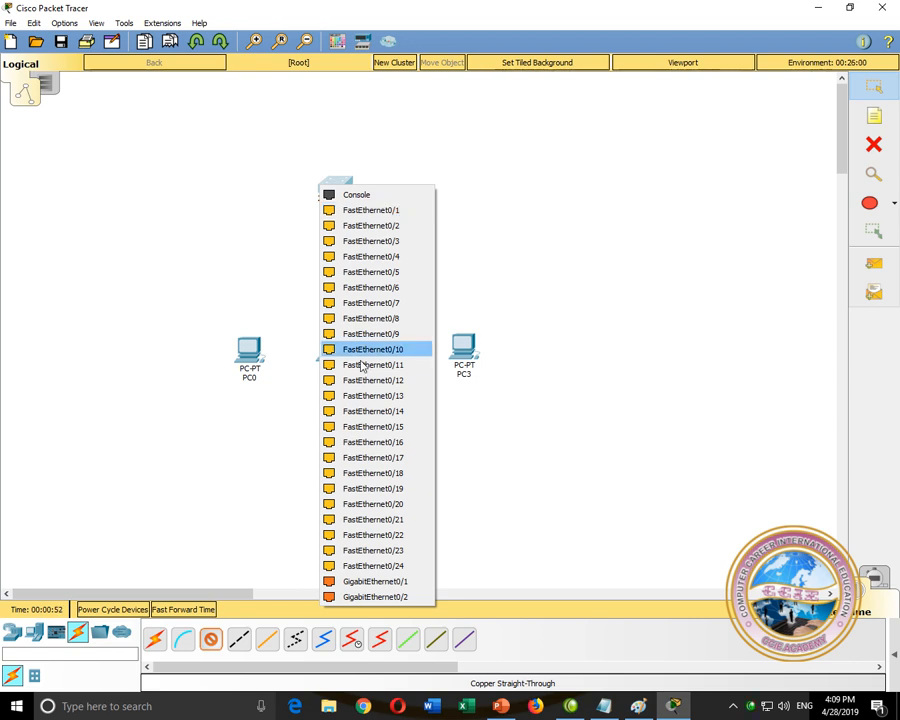
click(345, 210)
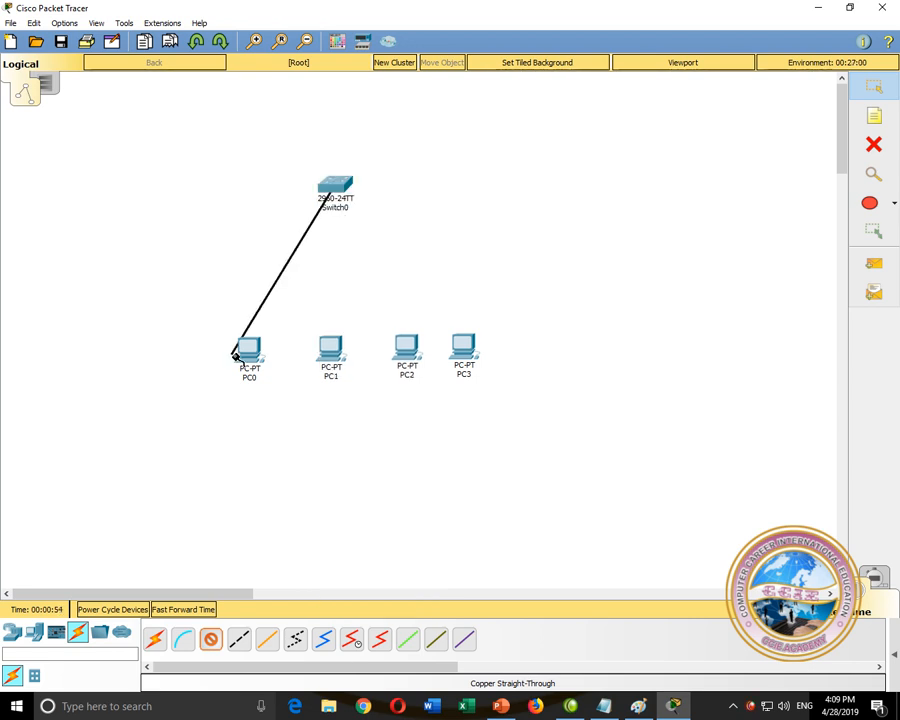
click(250, 349)
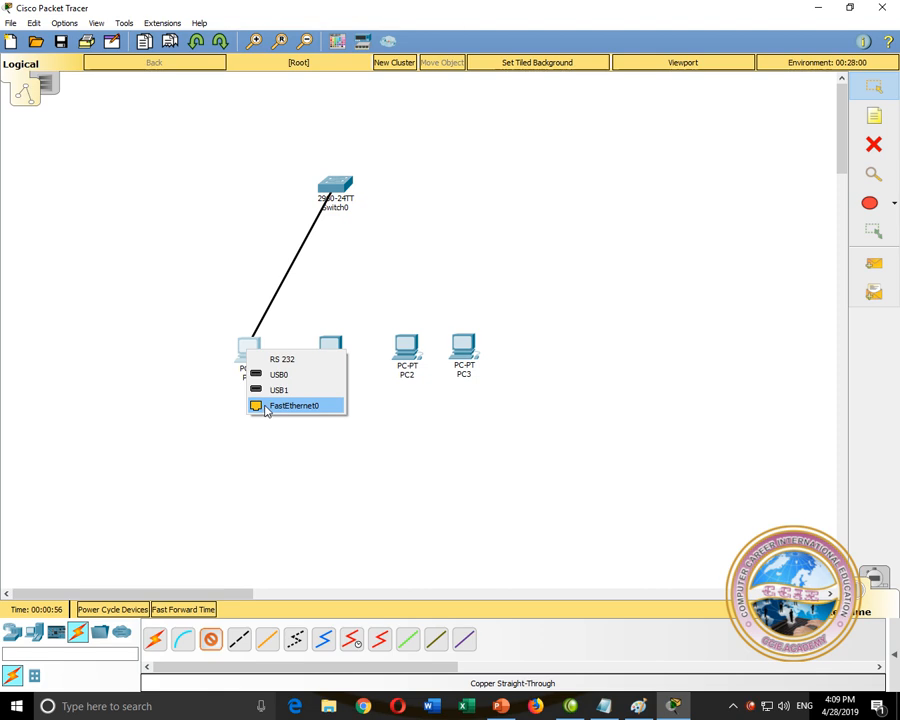
click(266, 408)
Connect PC1's FastEthernet0 port to the switch's FastEthernet0/2 port with a copper straight-through cable
click(328, 343)
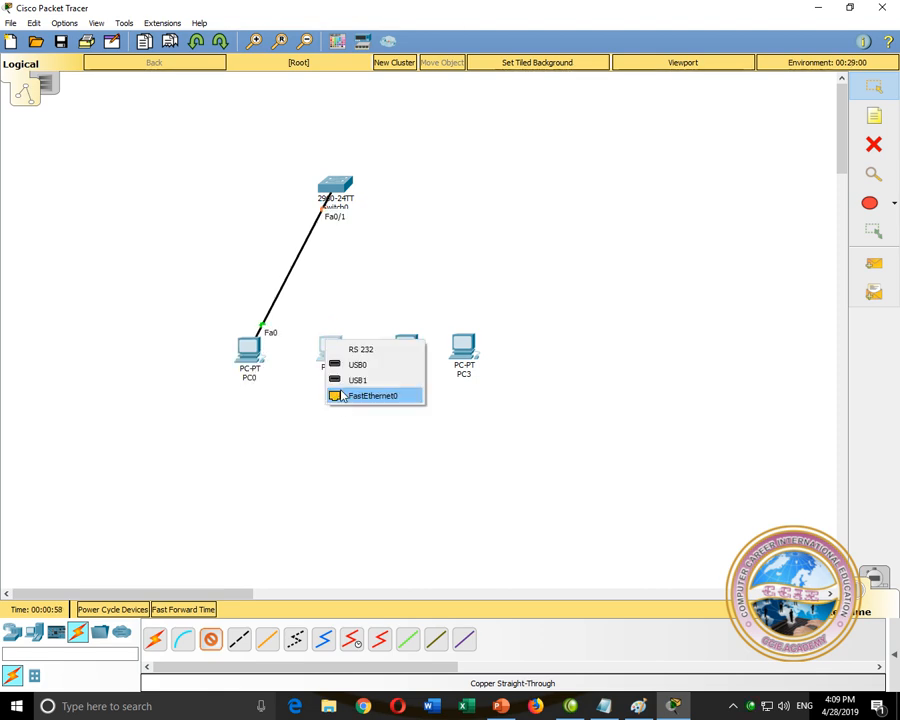
click(349, 399)
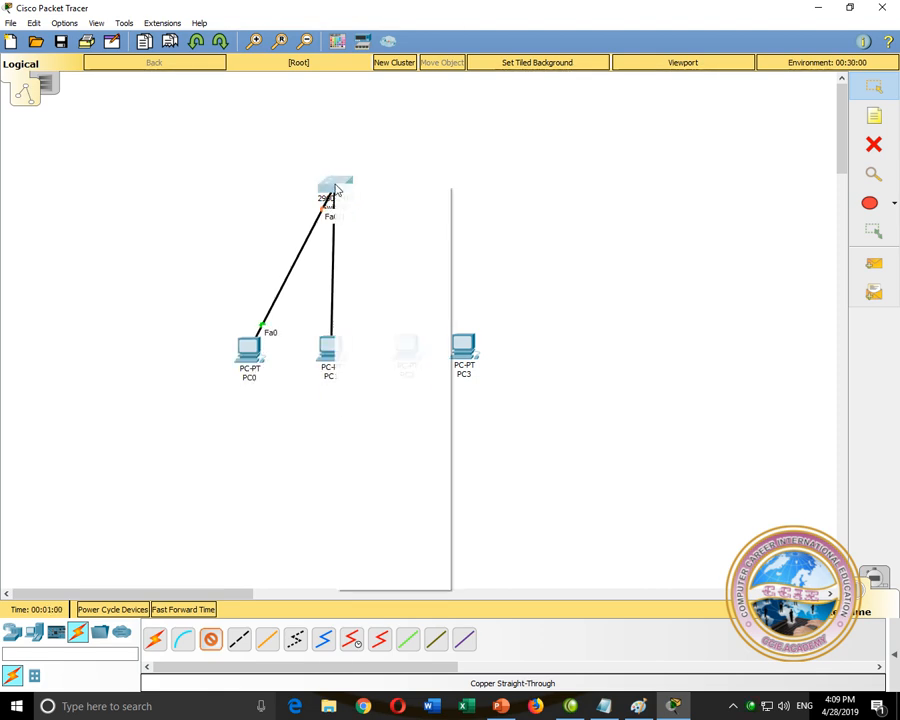
click(338, 187)
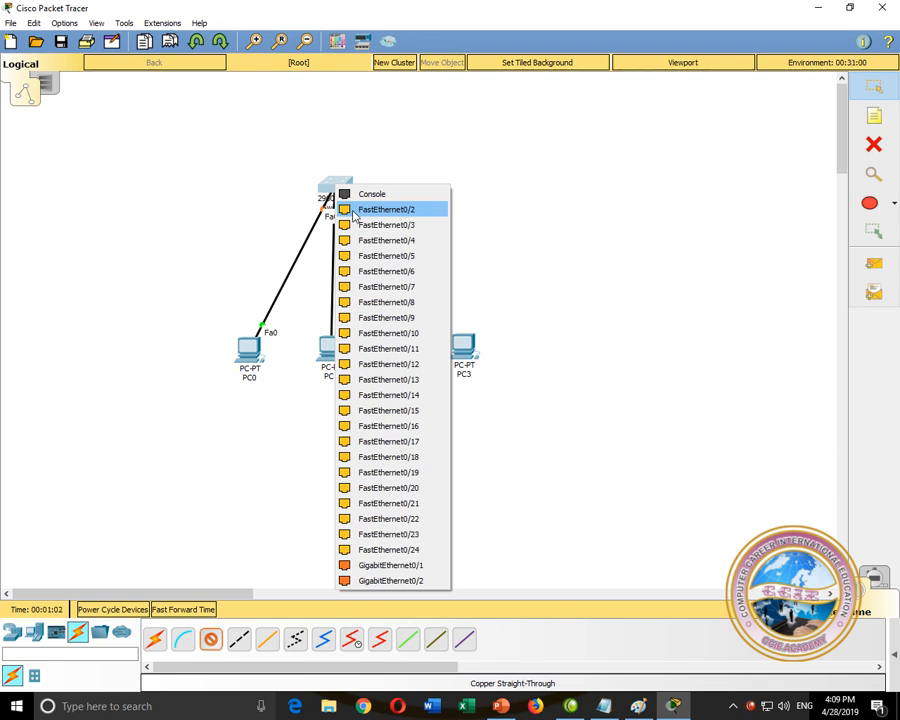
click(355, 211)
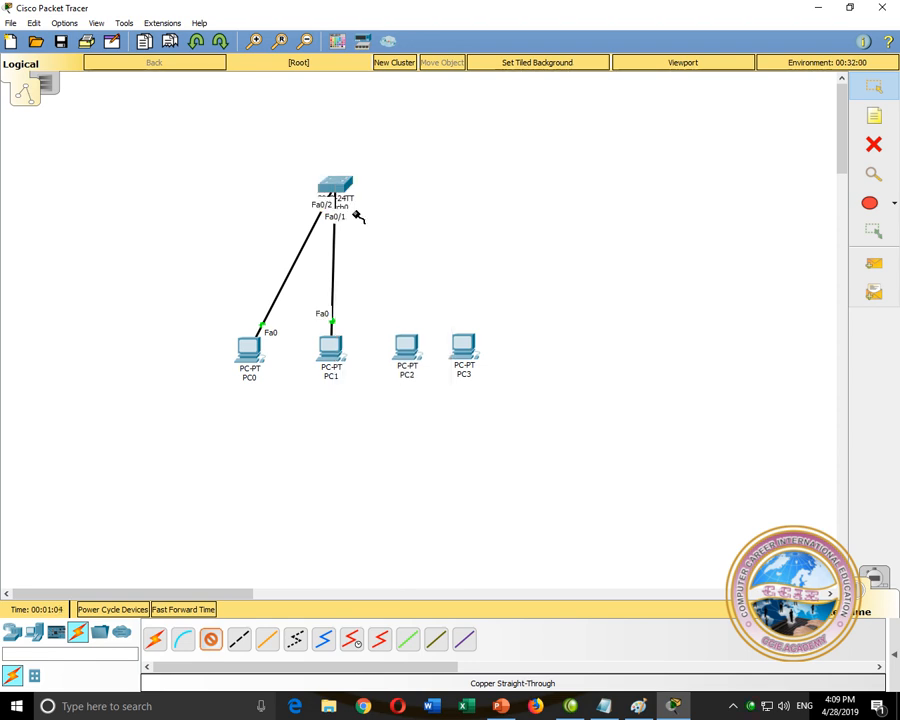
Connect PC2's FastEthernet0 port to the switch's FastEthernet0/3 port with a copper straight-through cable
click(405, 352)
click(450, 404)
click(341, 188)
click(366, 213)
Connect the switch's FastEthernet0/4 port to PC3's FastEthernet0 port with a copper straight-through cable, and return to selection mode
click(340, 188)
click(346, 204)
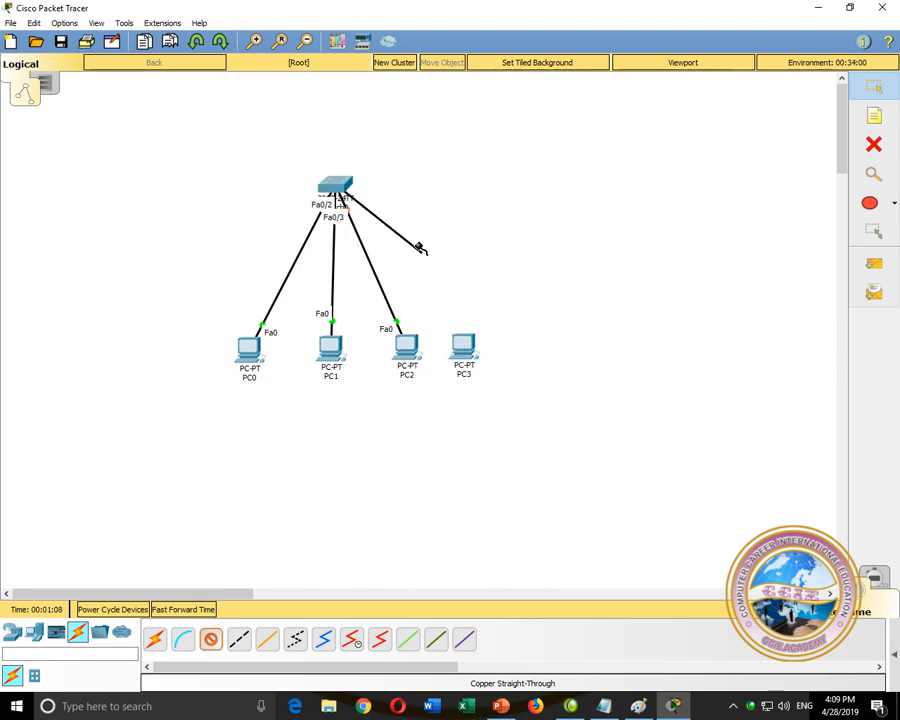
click(468, 343)
click(512, 397)
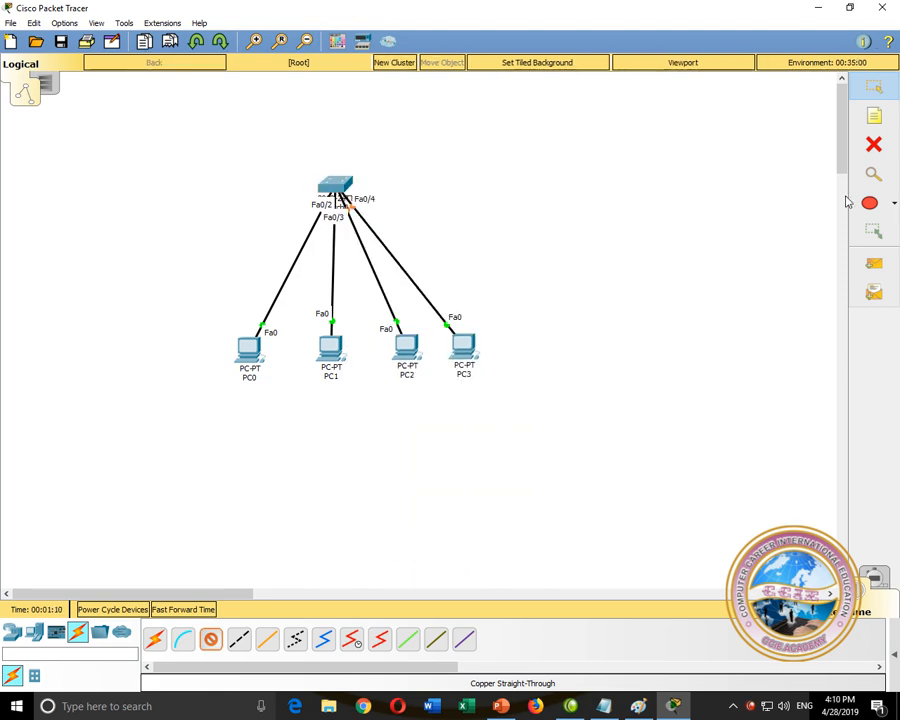
click(870, 95)
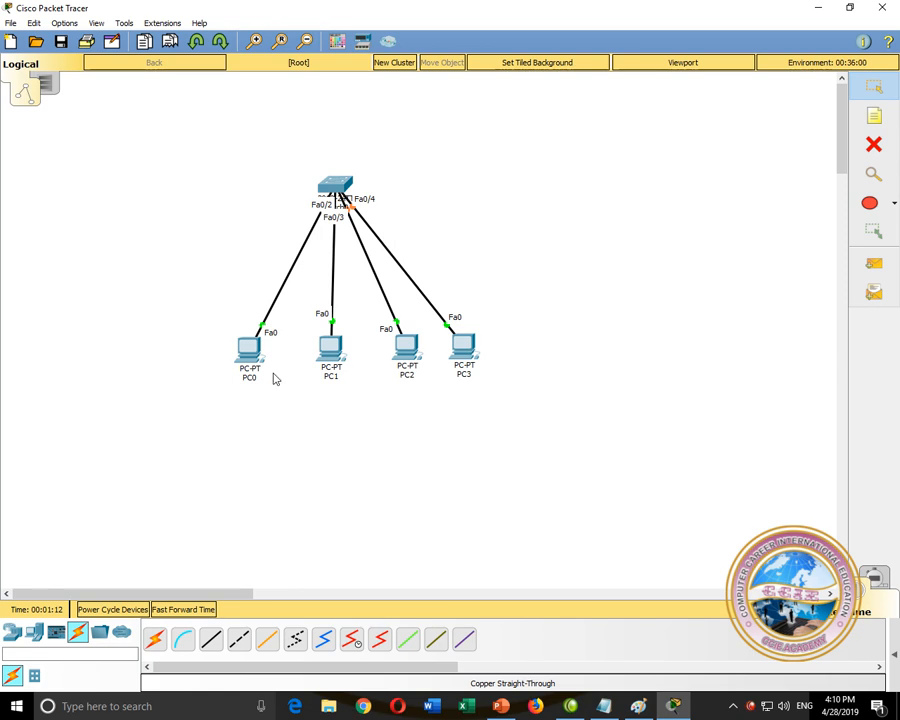
Place a note in the workspace's upper corner, left of the switch, with 192.168.1.0/24 and 255.255.255.0 on two lines
click(874, 116)
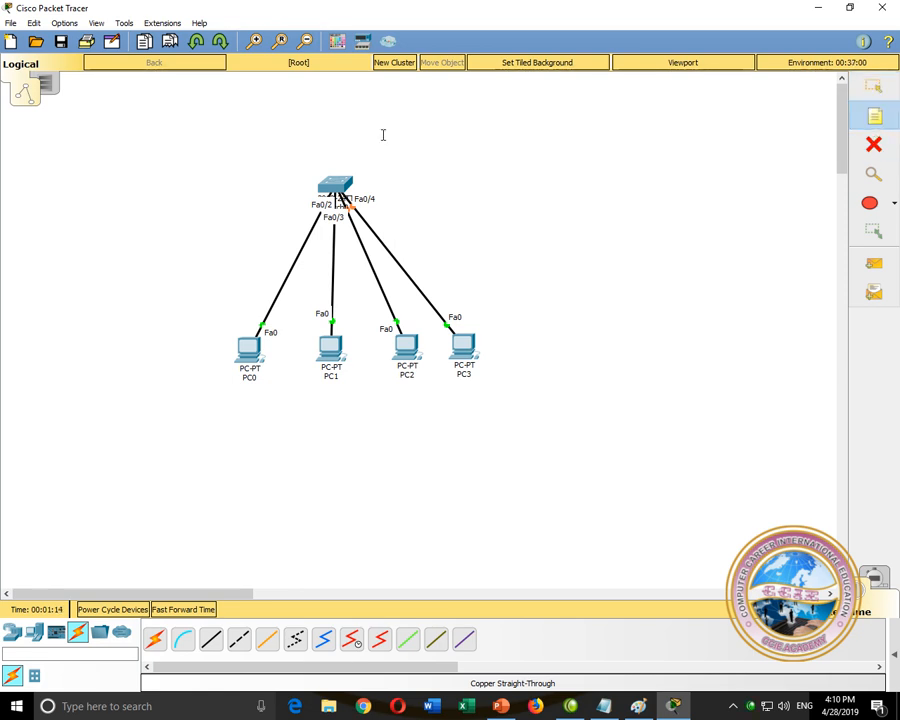
click(55, 128)
text(192.168.1.)
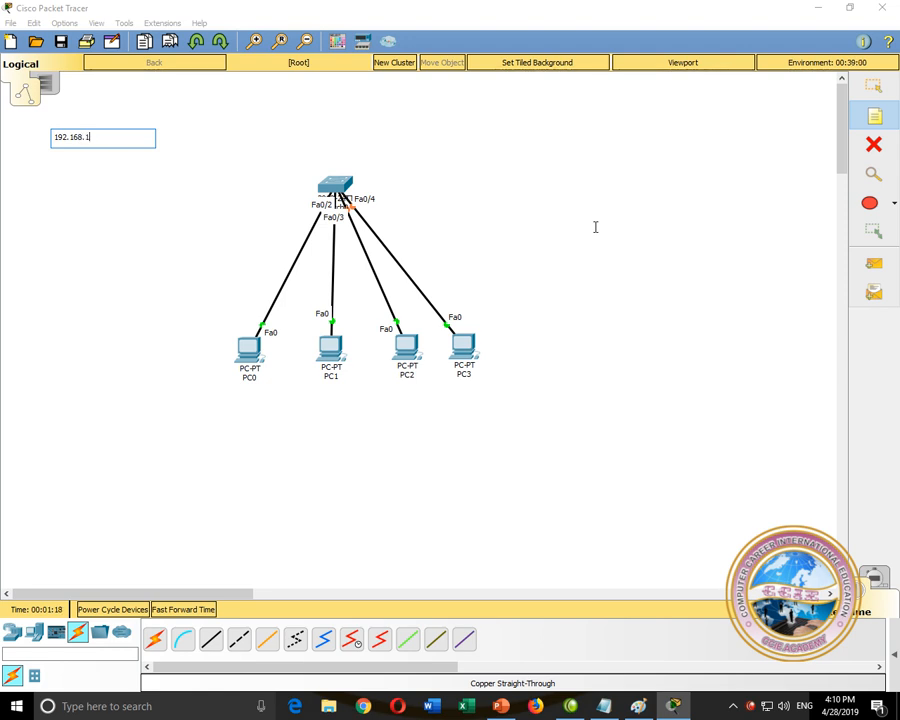
text(0/24)
key(Return)
text(255.255.255.0)
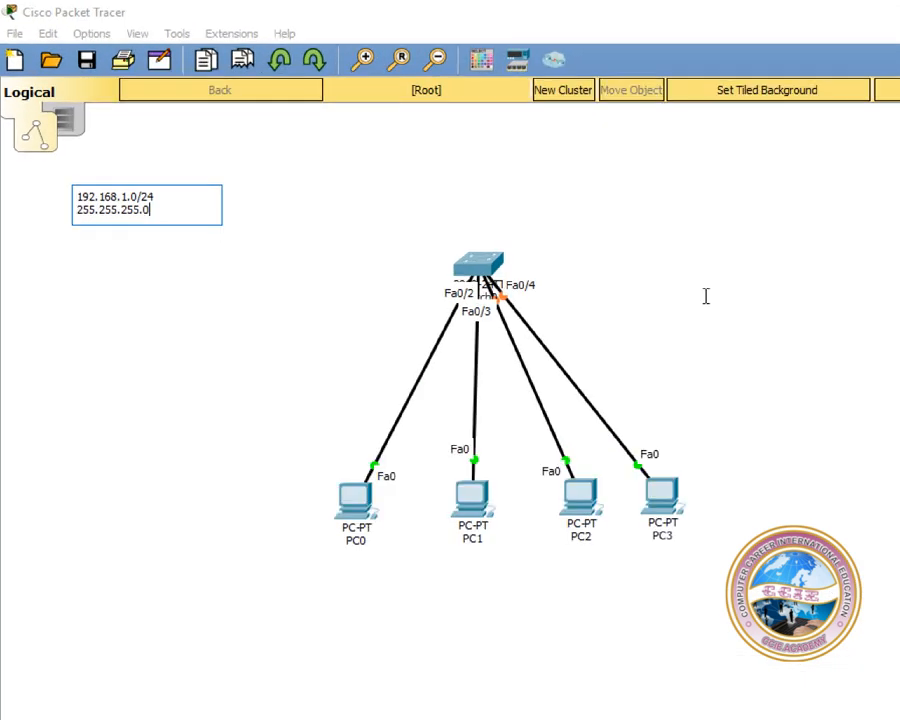
Label PC0 through PC3 with notes underneath reading 192.168.1.2, 192.168.1.3, 192.168.1.4 and 192.168.1.5 respectively
click(305, 585)
text(192.168.1.2)
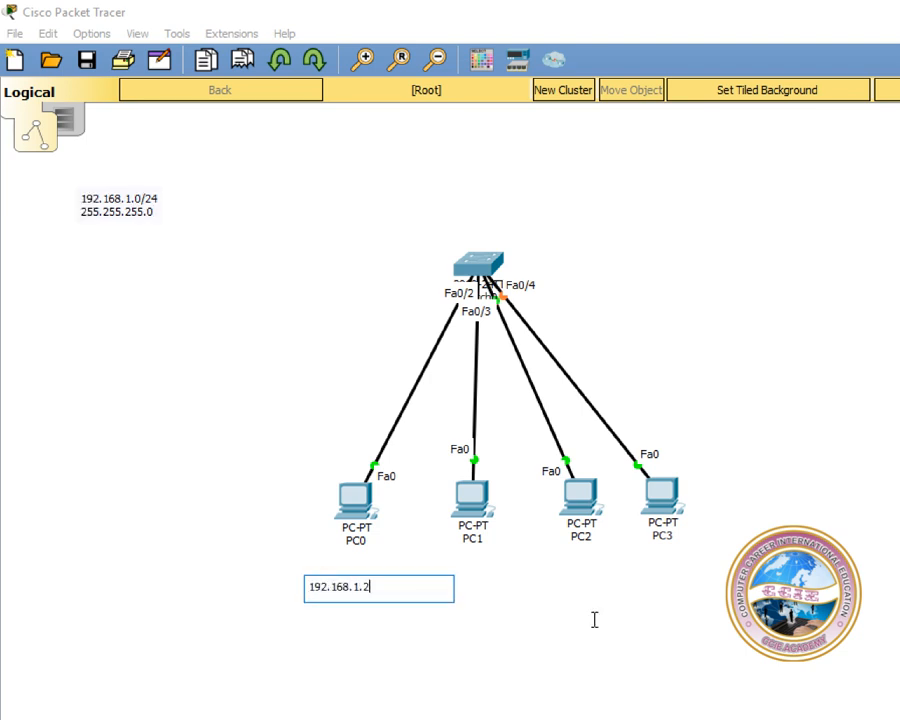
click(514, 598)
click(450, 580)
text(192.168.1.3)
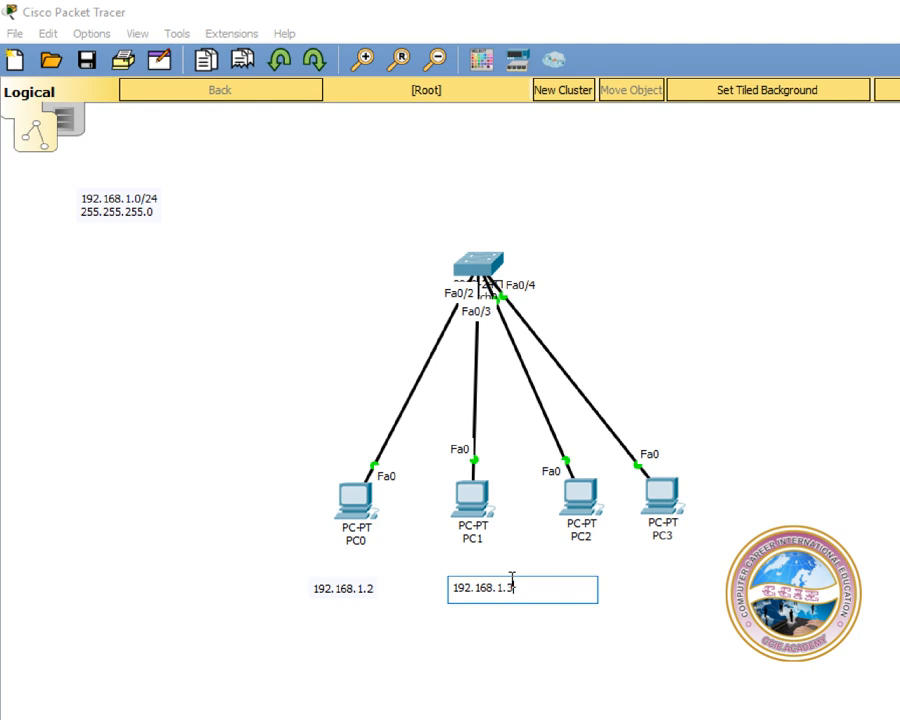
click(567, 568)
text(192.168.1.4)
click(645, 575)
click(656, 568)
text(192.168.1.5)
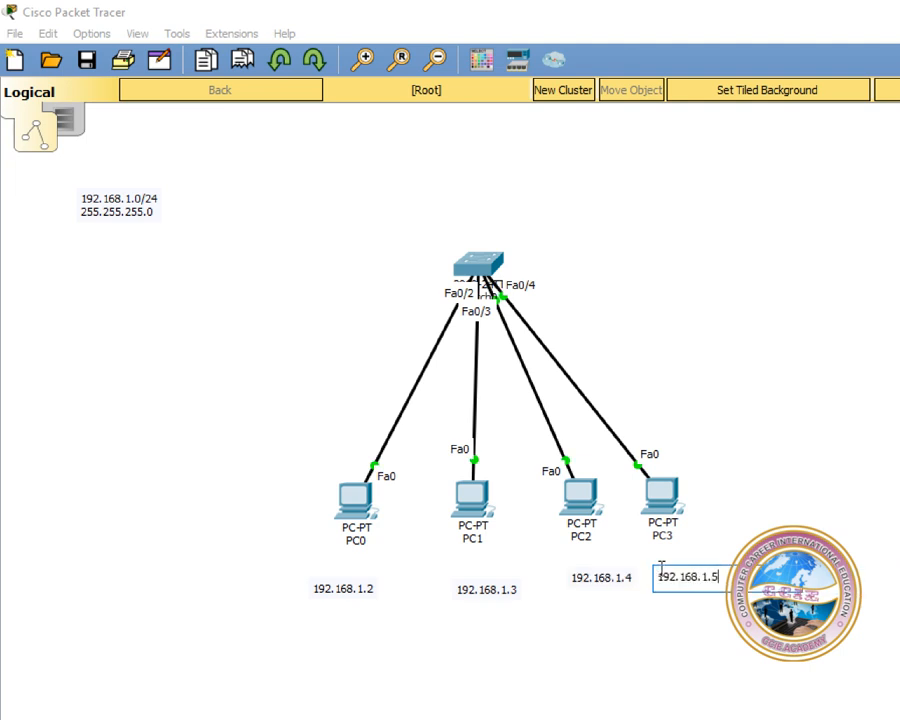
Move the 192.168.1.4 note slightly lower beneath PC2 to align it with the neighbouring address notes
click(688, 423)
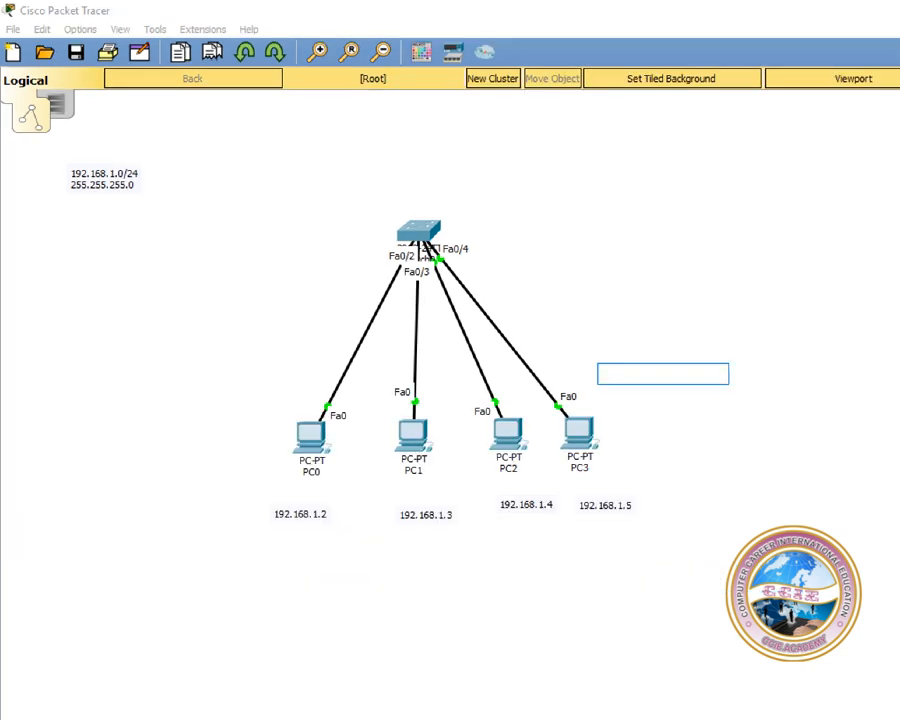
click(874, 87)
drag(515, 509, 510, 515)
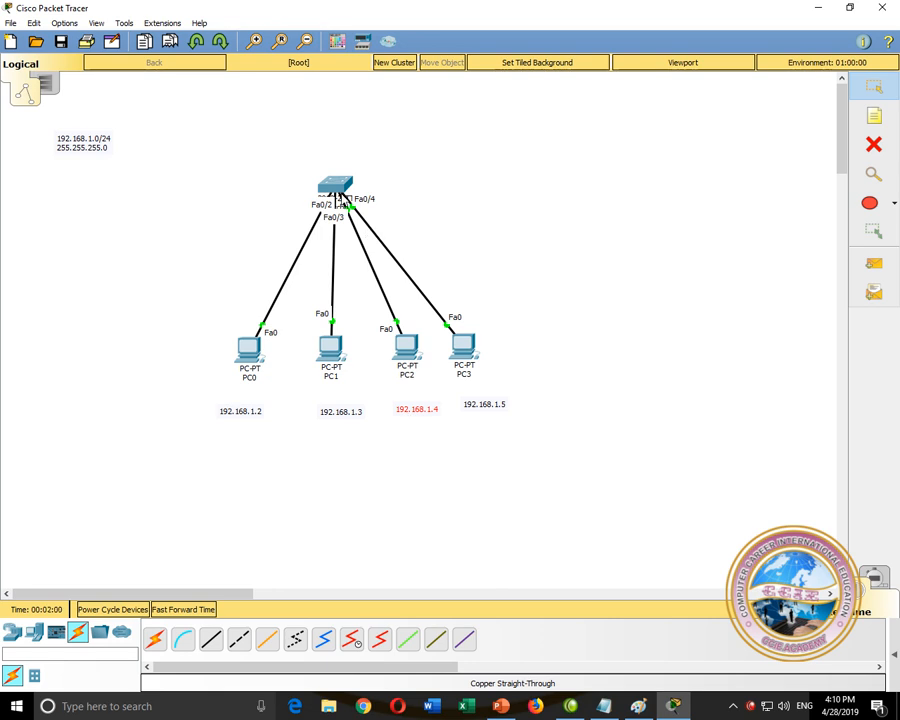
Open Switch0's command line in a maximized window and enter global configuration mode with en and conf t
click(337, 187)
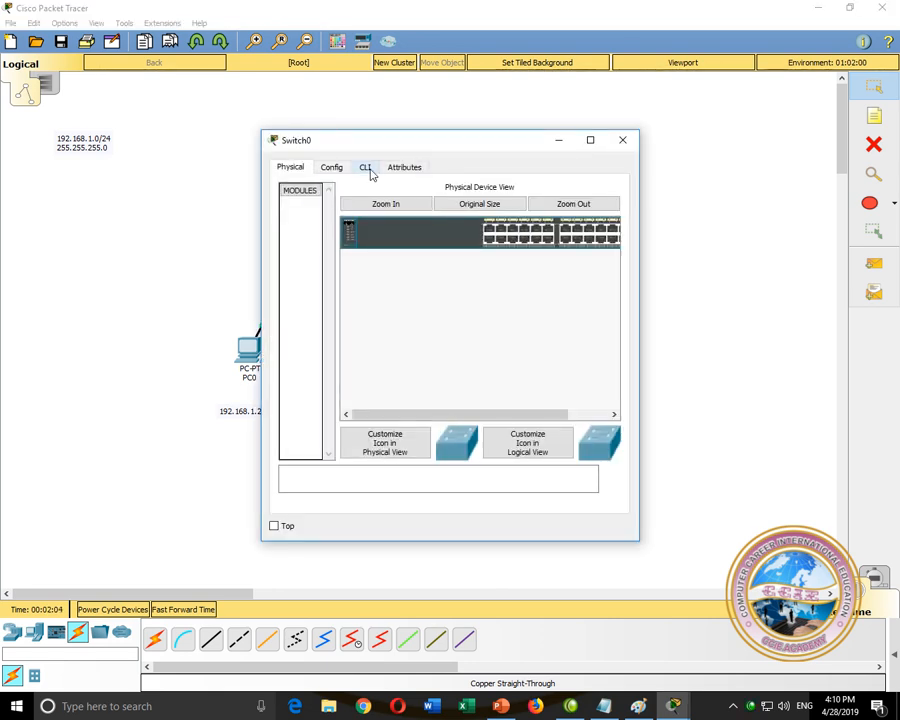
click(365, 168)
double_click(371, 148)
key(Return)
key(Return)
key(Return)
key(Return)
text(en)
key(Return)
key(Return)
text(conf t)
key(Return)
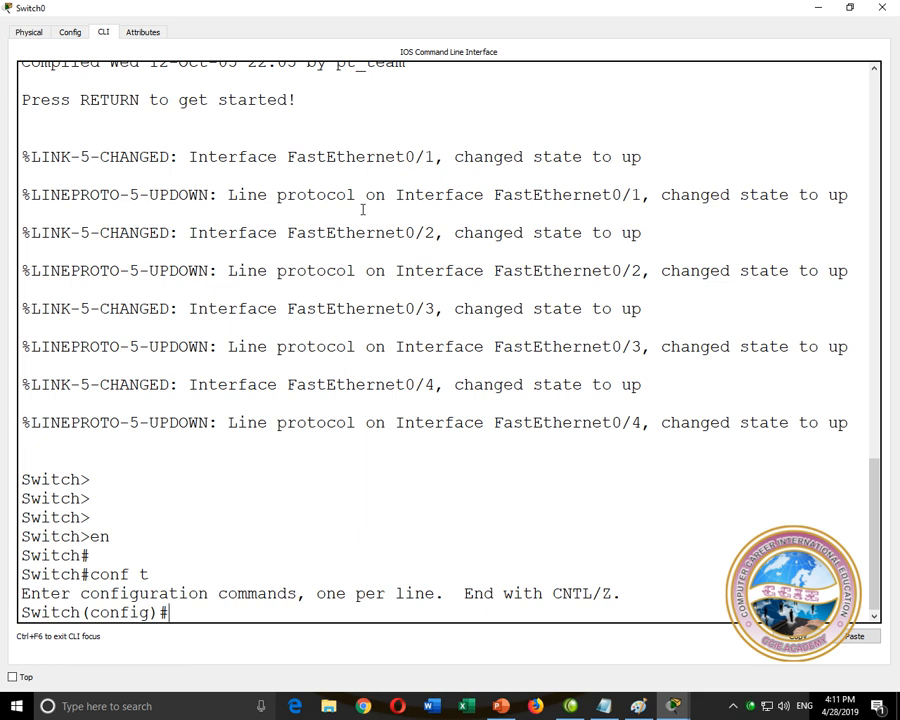
Display the brief VLAN table with do sh vlan br and examine the ports assigned to the default VLAN
text(do sh vlan )
text(b)
key(BackSpace)
text(vlan br)
key(Return)
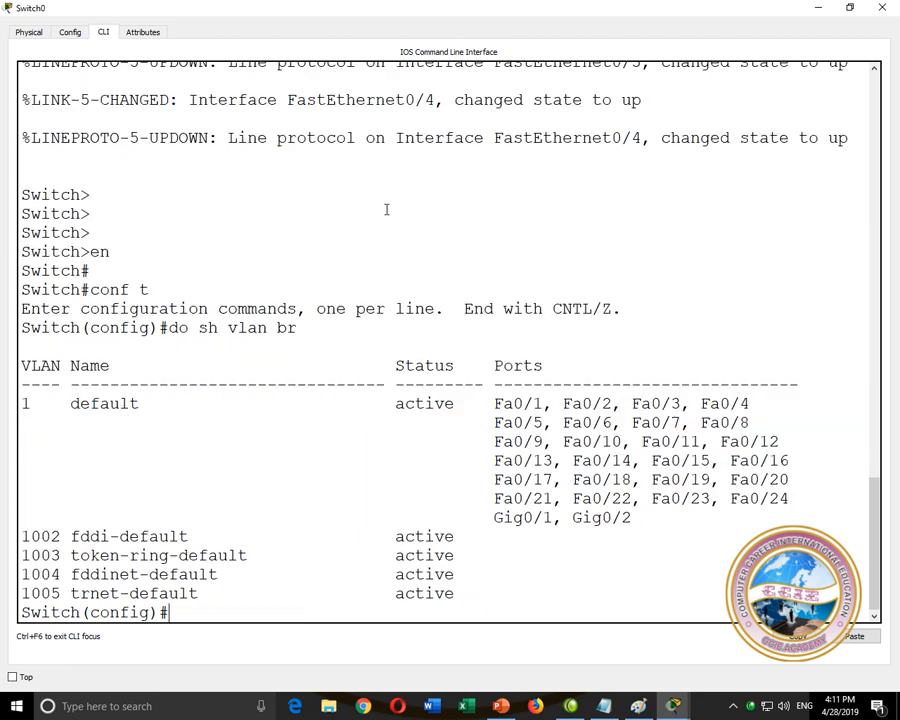
drag(632, 518, 489, 405)
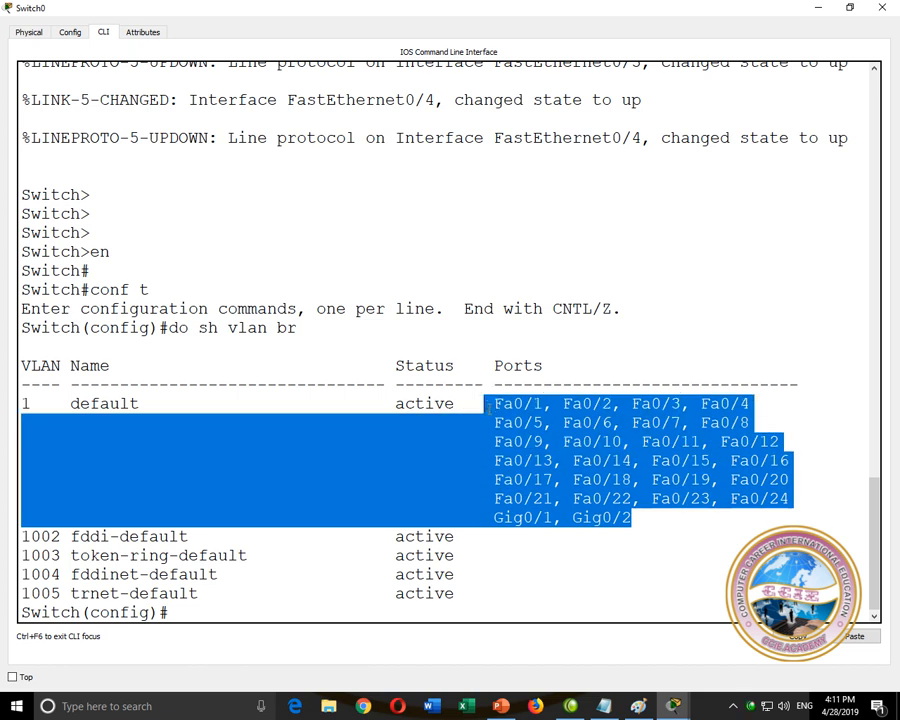
click(28, 403)
Enter interface configuration mode for VLAN 1 on the switch
key(Return)
text(int)
key(Tab)
text(vl)
key(Tab)
text(1)
key(Return)
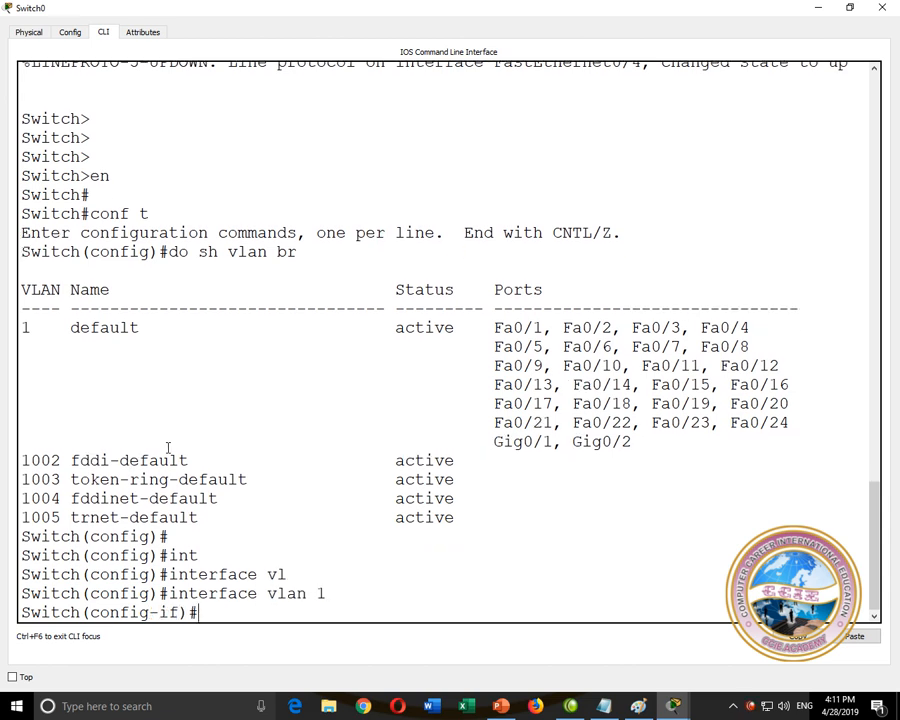
Assign IP address 192.168.1.1 with subnet mask 255.255.255.0 to the VLAN 1 interface
text(ip add)
key(Tab)
text(192.168.1.1 2)
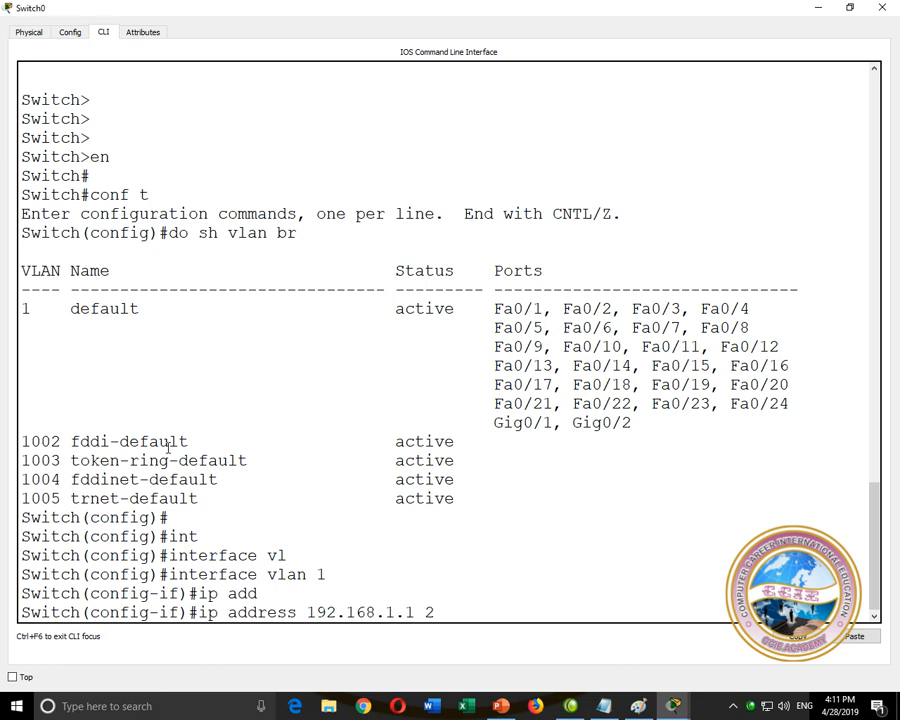
text(5.5.255.255.0)
key(Return)
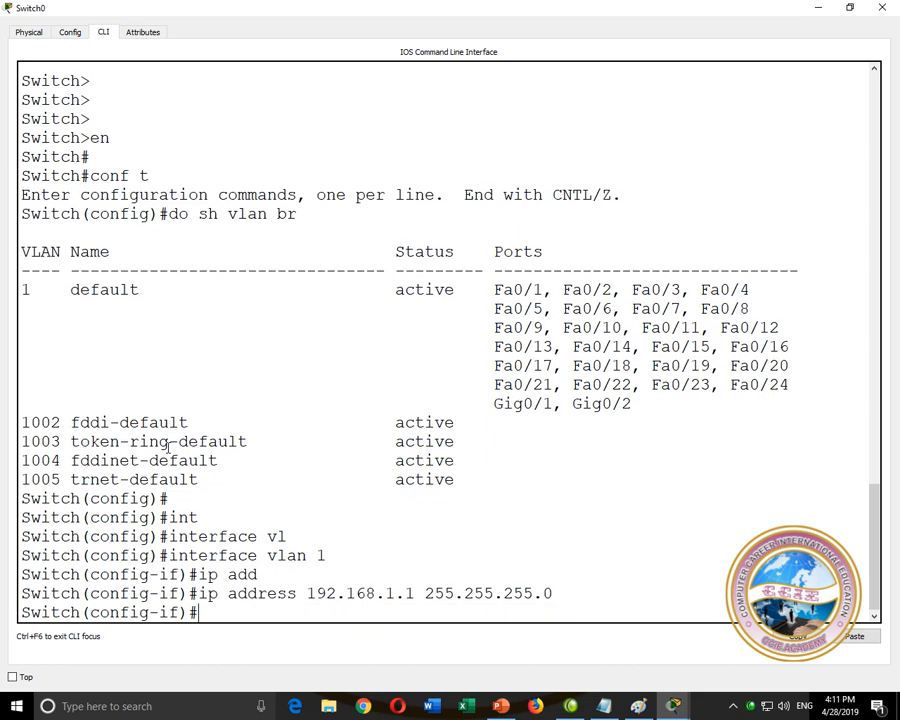
List all interfaces with do sh ip int br and check the VLAN 1 interface's status at the end
text(no s)
key(BackSpace)
key(BackSpace)
text(do sh ip int br)
key(Return)
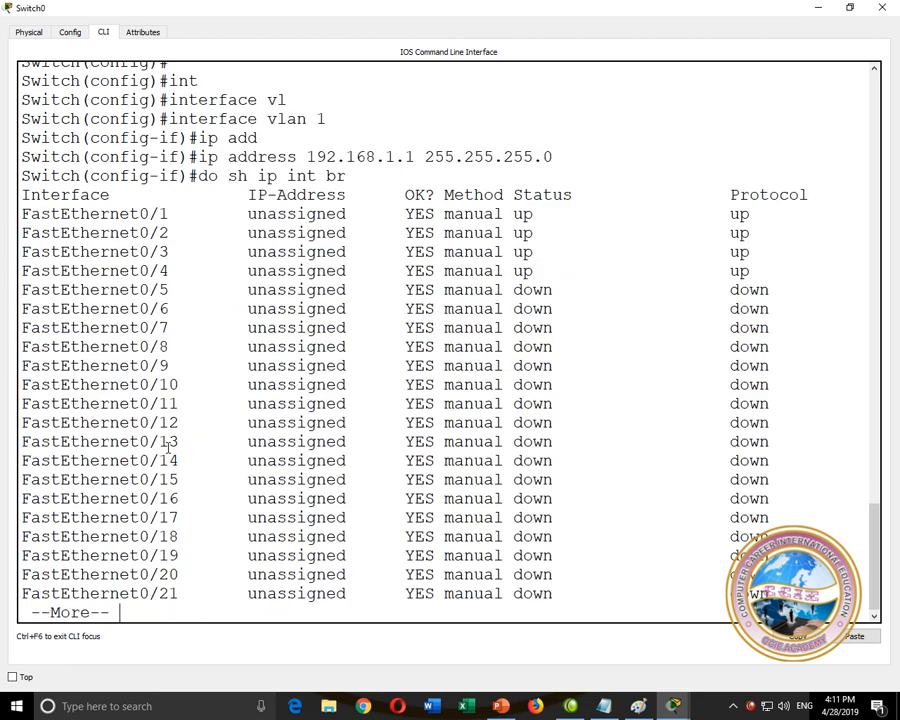
key(Return)
key(Return)
key(Return)
key(Return)
key(Return)
key(Return)
key(Return)
key(Return)
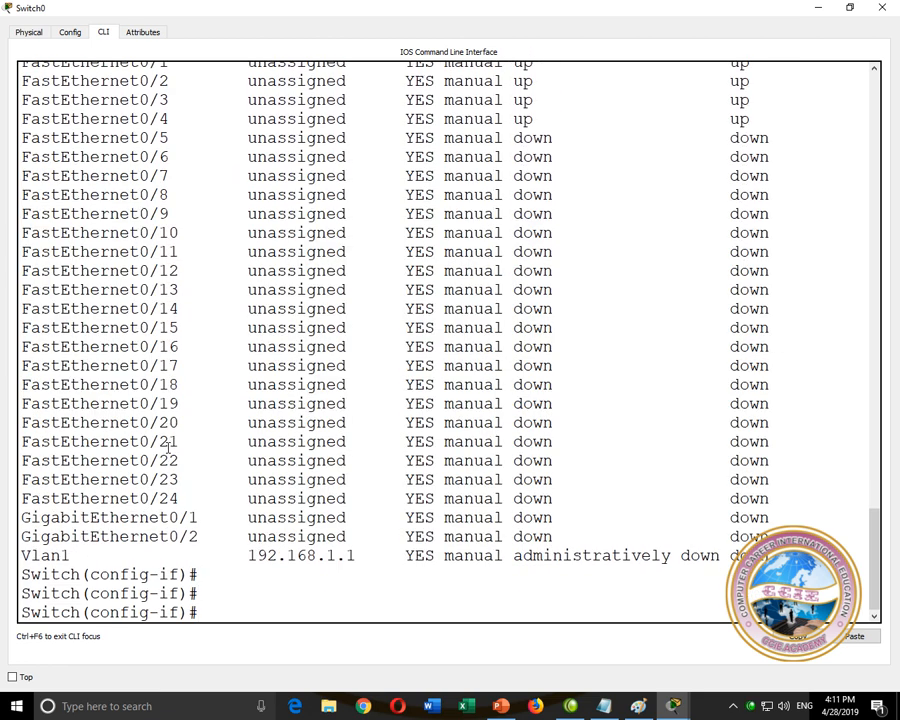
drag(521, 556, 680, 556)
Enable the VLAN 1 interface with the no shutdown command
click(314, 613)
text(no sh)
key(Tab)
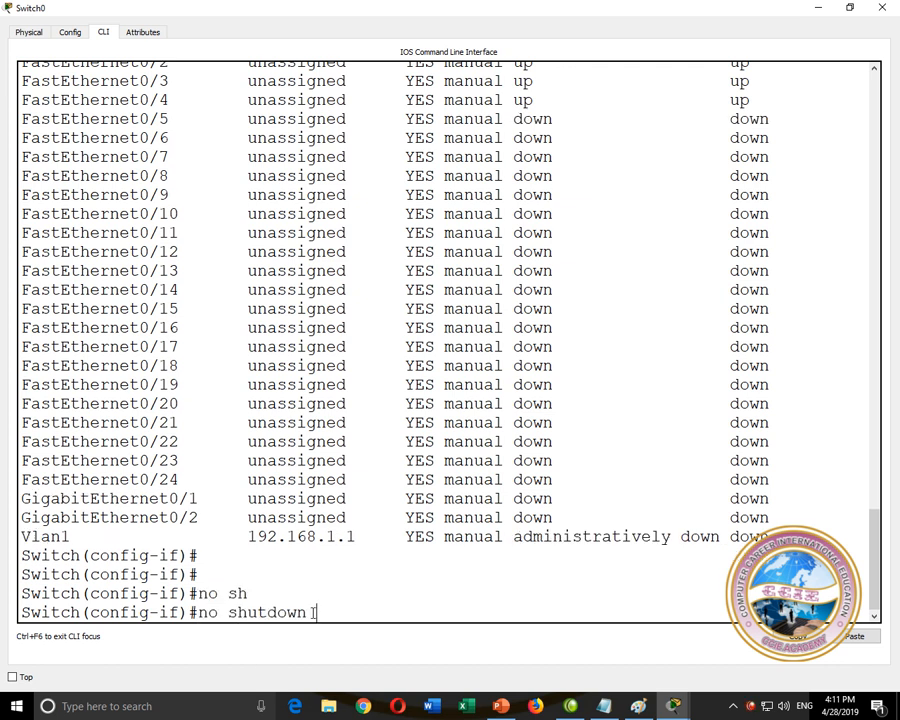
key(Return)
Repeat the do sh ip int br listing to verify VLAN 1's address and status after enabling it
key(Up)
key(Up)
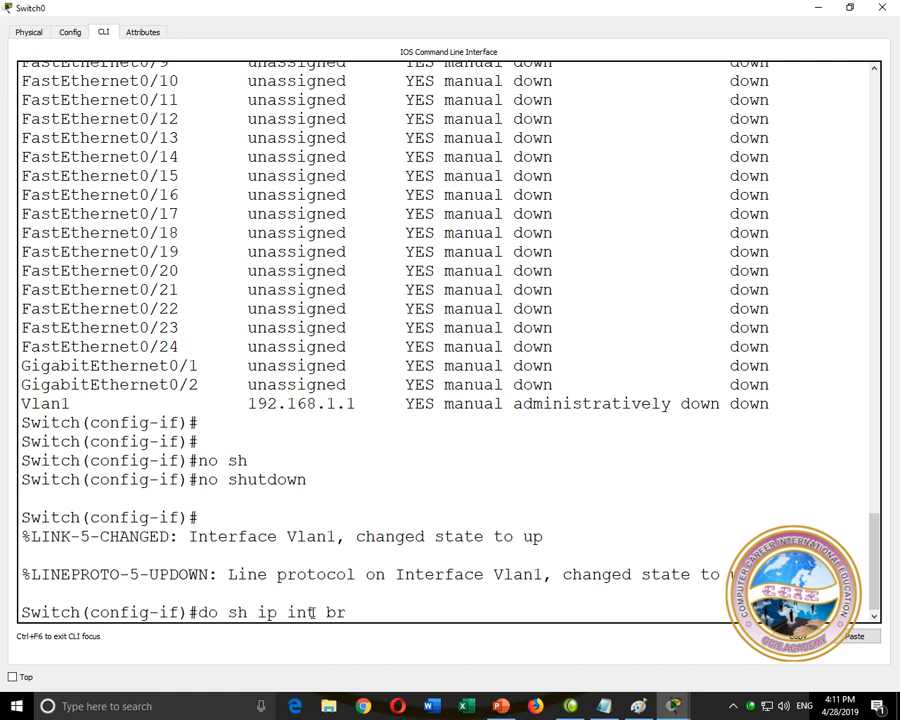
key(Return)
key(Return)
key(Return)
key(Return)
key(Return)
key(Return)
key(Return)
key(Return)
key(Return)
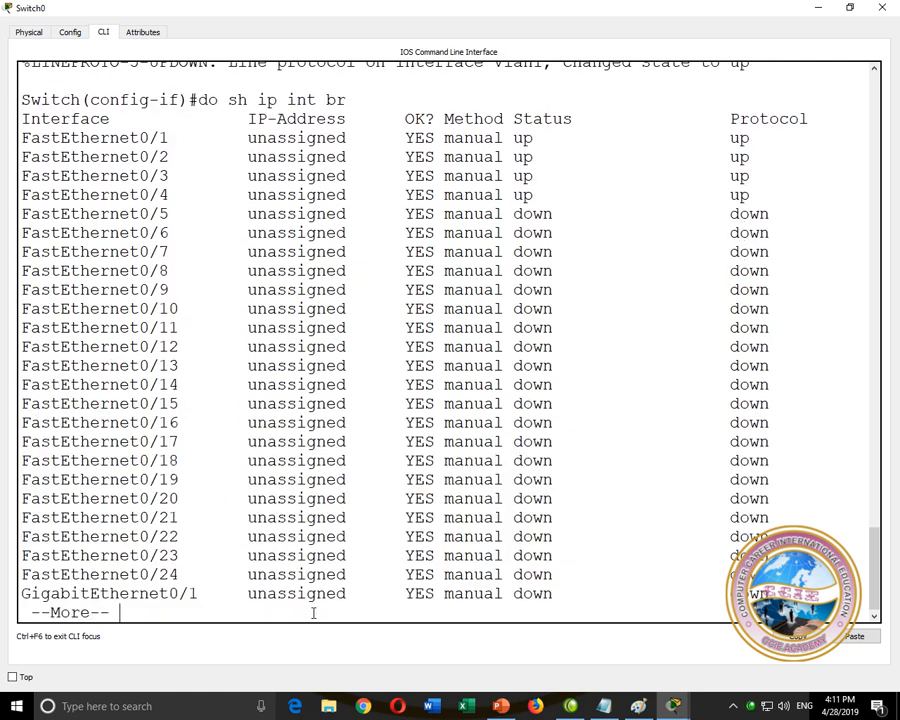
drag(512, 557, 735, 562)
Leave interface configuration and create a DHCP pool named CCIEA on the switch
click(453, 570)
text(exit)
key(Return)
text(ip dh)
key(Tab)
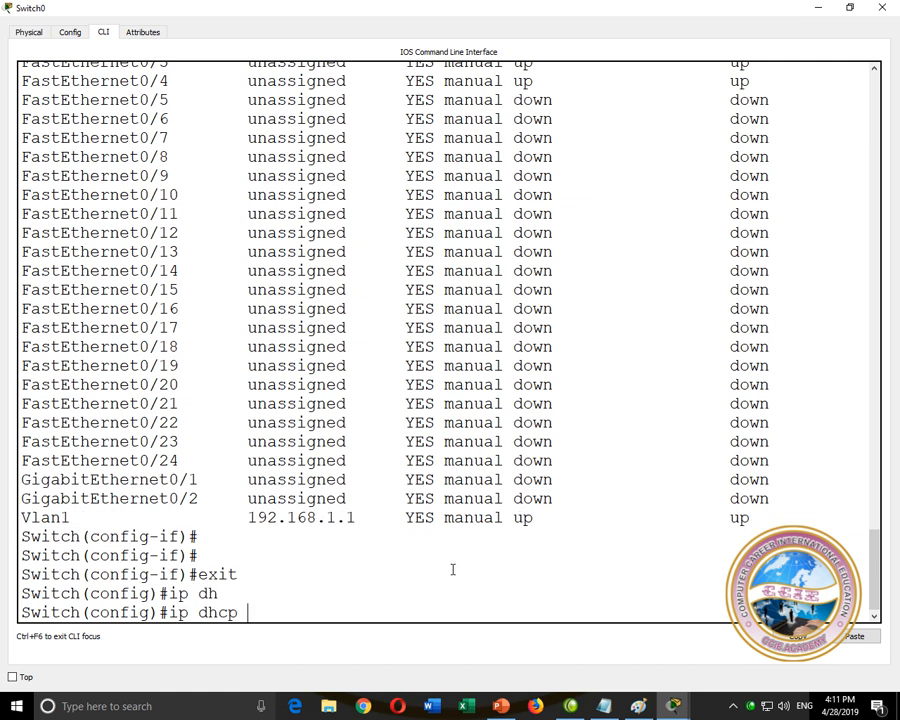
text(po)
key(Tab)
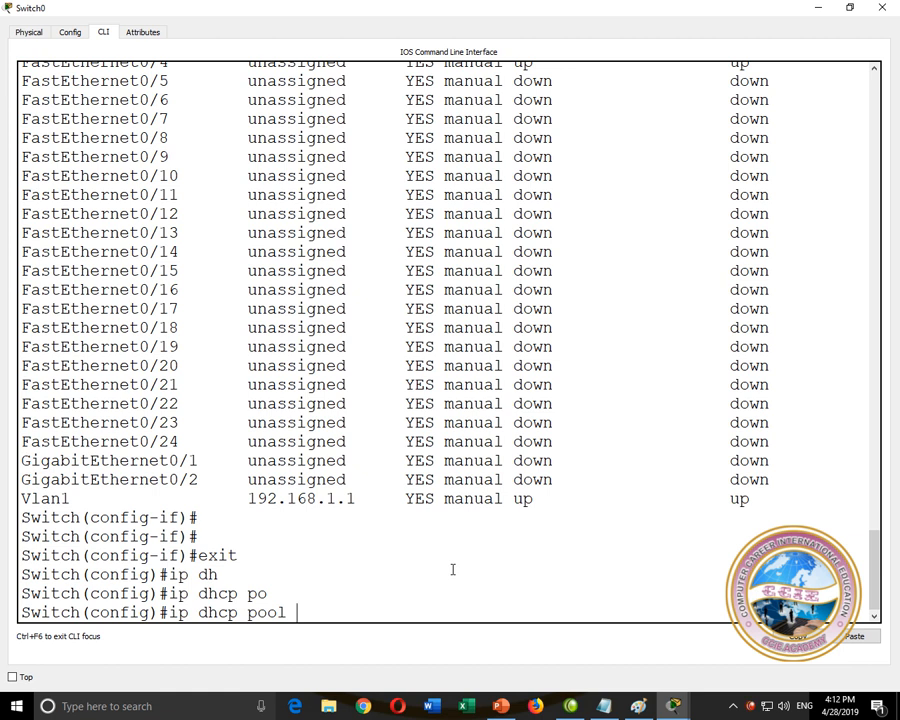
text(CCIEA)
key(Return)
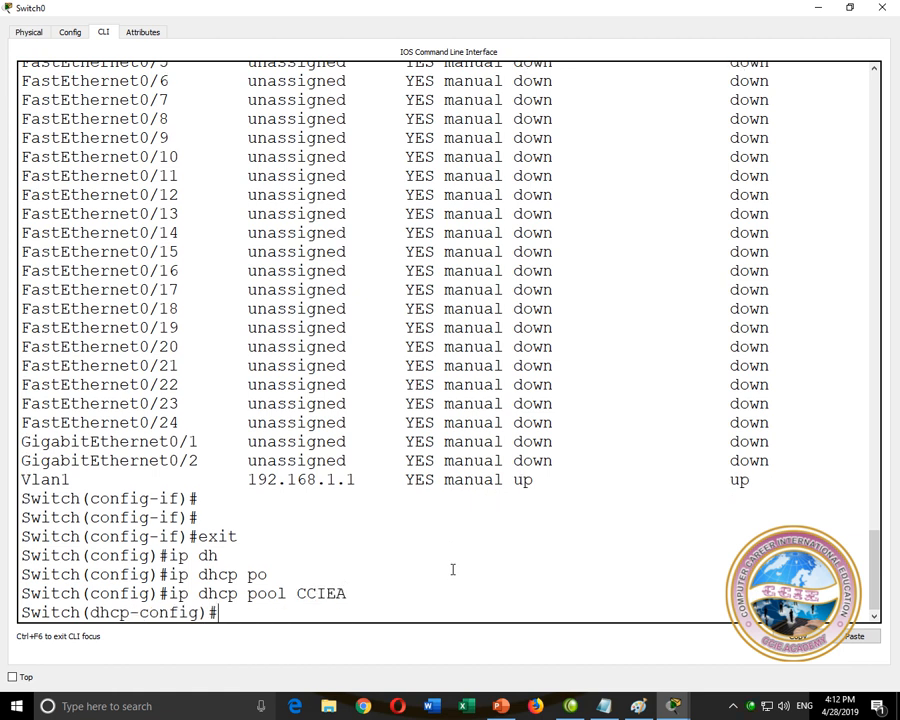
Set the DHCP pool's network to 192.168.1.0 with mask 255.255.255.0, checking the command help for the mask argument
text(net)
key(Tab)
text(192.168.1.0 ?)
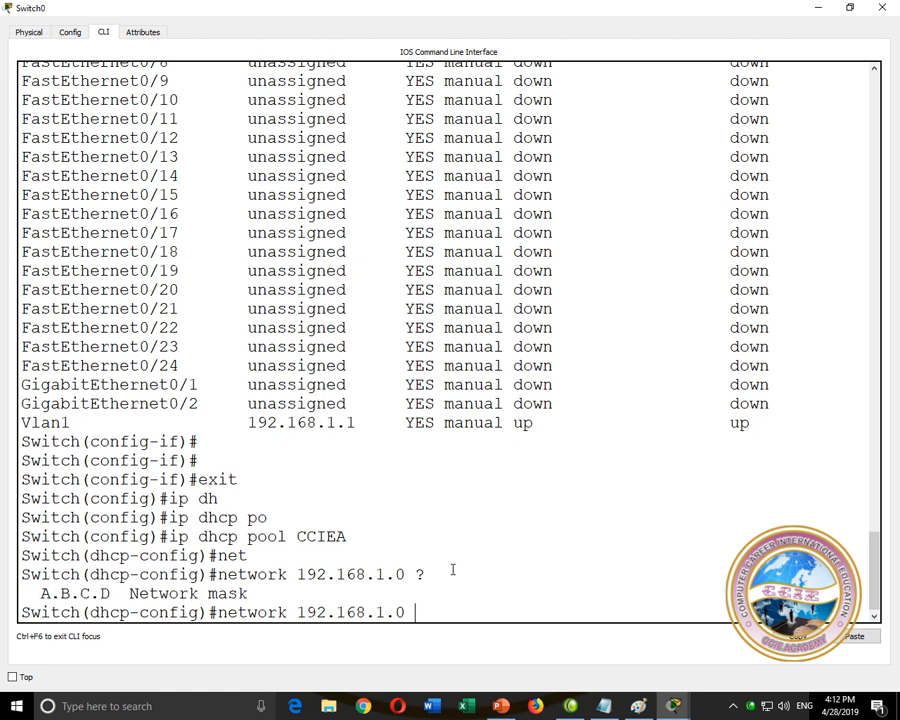
text(255.255.255.0)
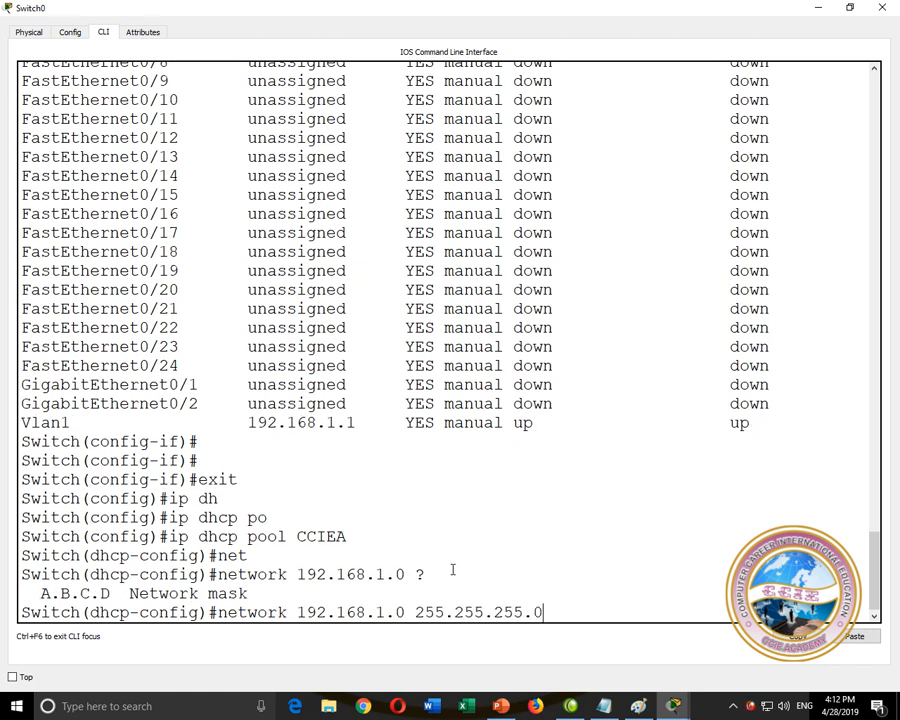
key(Return)
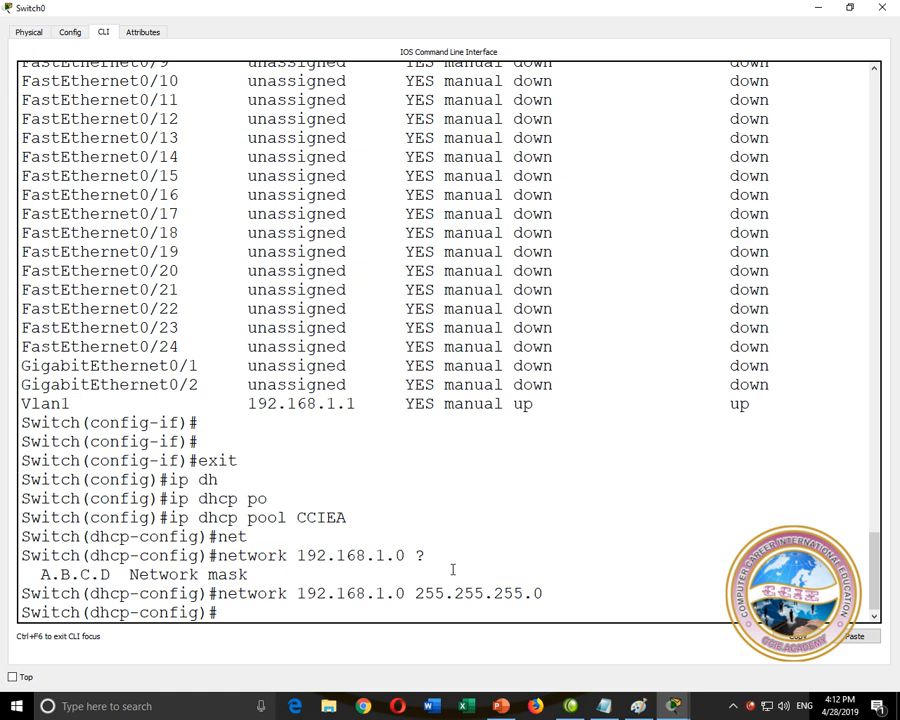
Set the DHCP pool's DNS server to 192.168.1.1
text(dan)
key(Tab)
key(BackSpace)
key(BackSpace)
text(n)
key(Tab)
text(192.168.1.1)
key(Return)
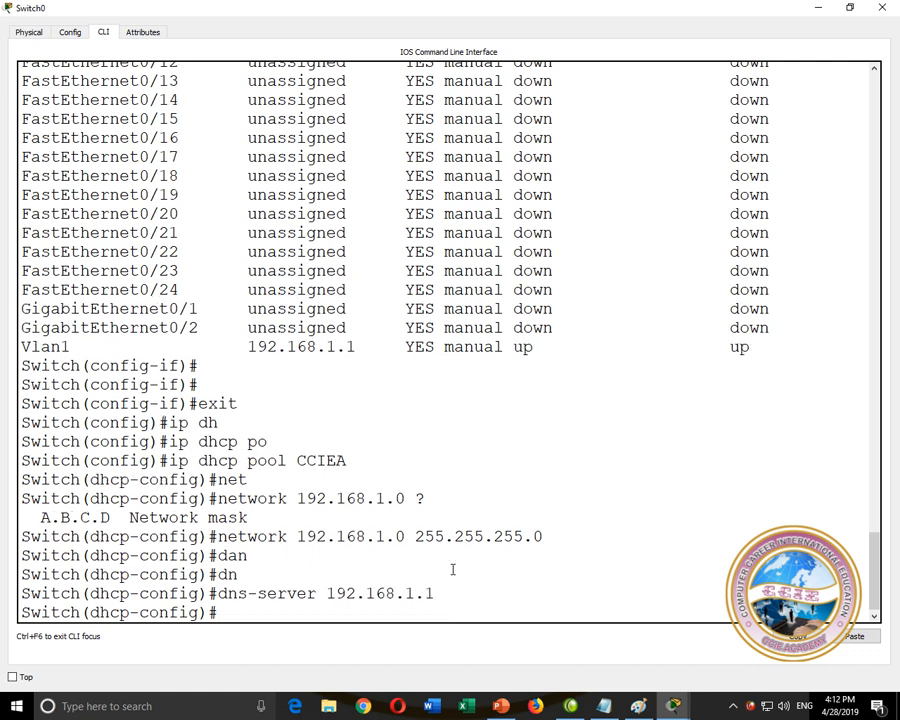
Set the DHCP pool's default router to 192.168.1.1
text(def)
key(Tab)
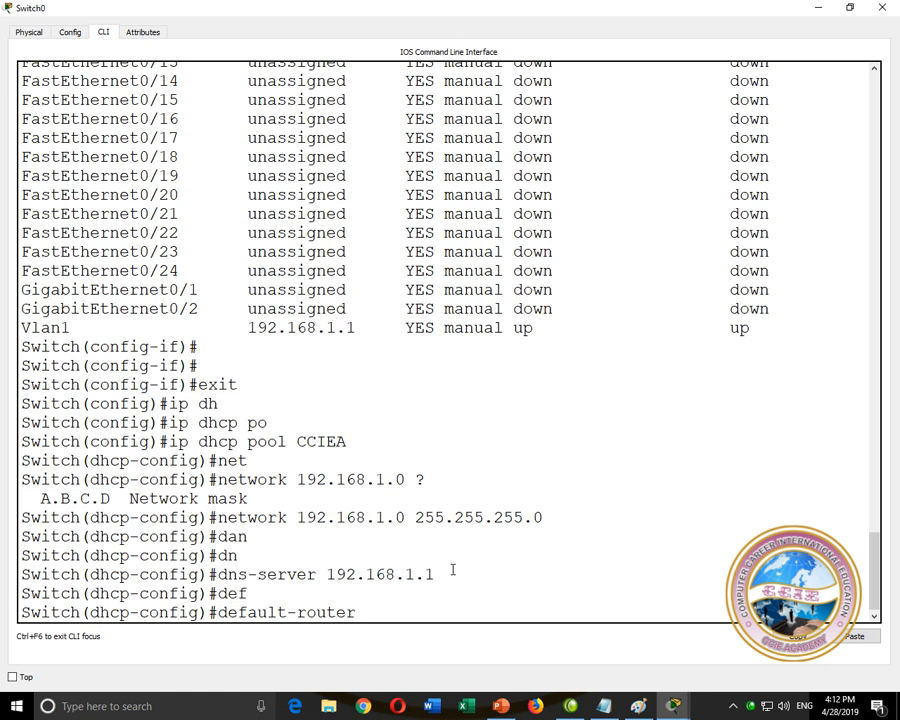
text(192.168.1.1)
key(Return)
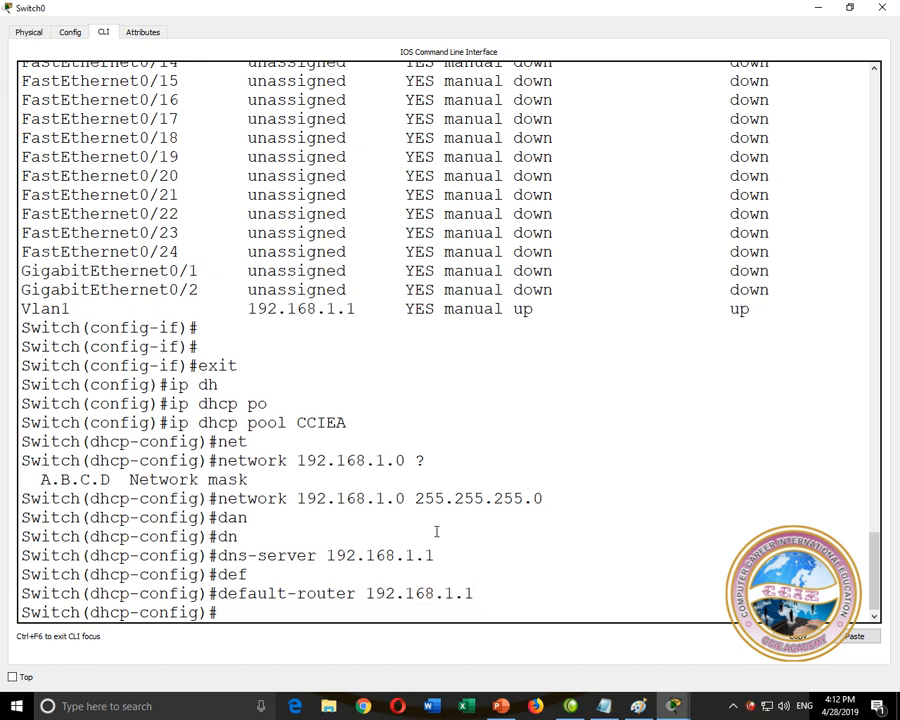
Leave the switch's command line and switch PC0's IPv4 configuration from static to DHCP
click(816, 14)
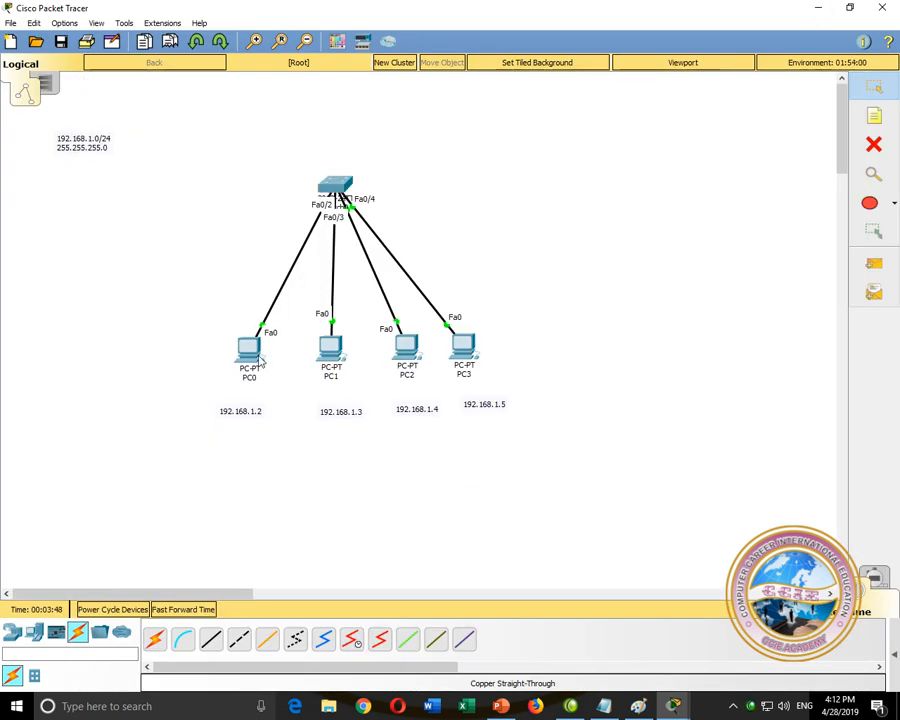
click(259, 359)
click(266, 121)
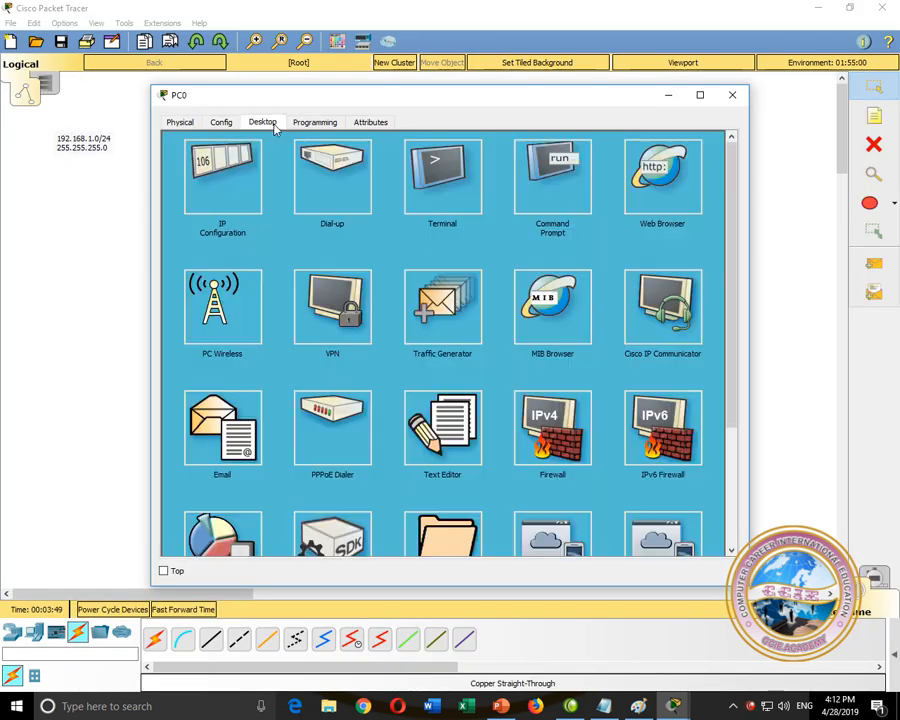
double_click(282, 100)
click(116, 128)
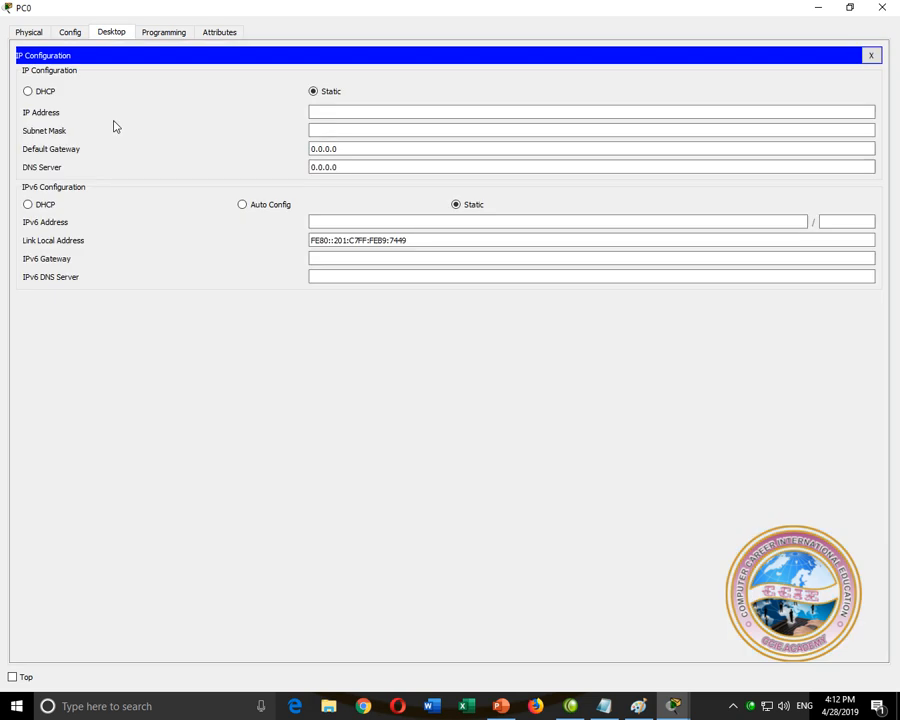
click(332, 112)
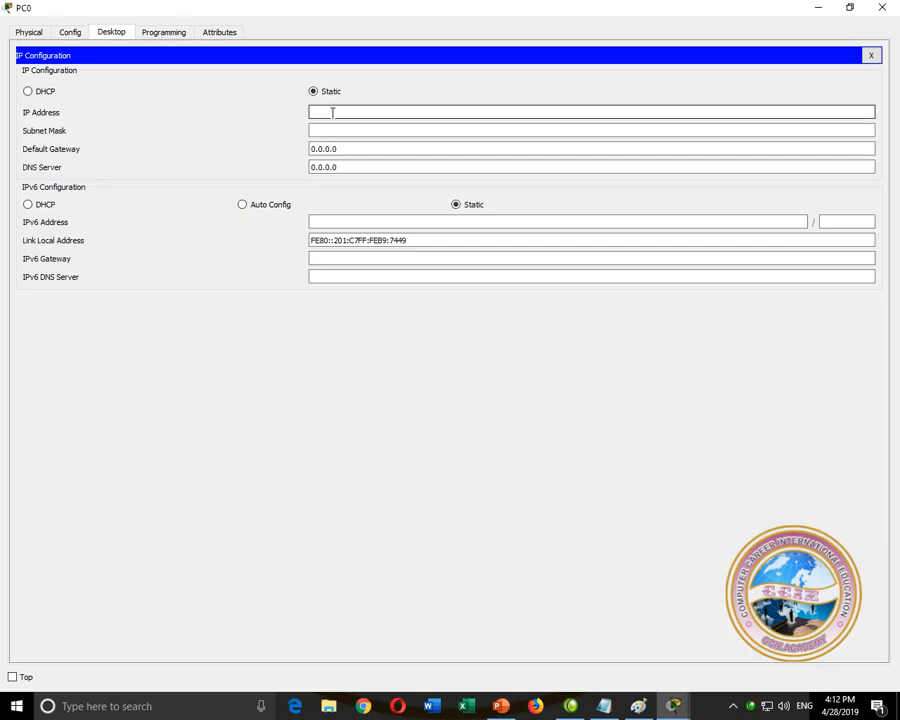
click(50, 97)
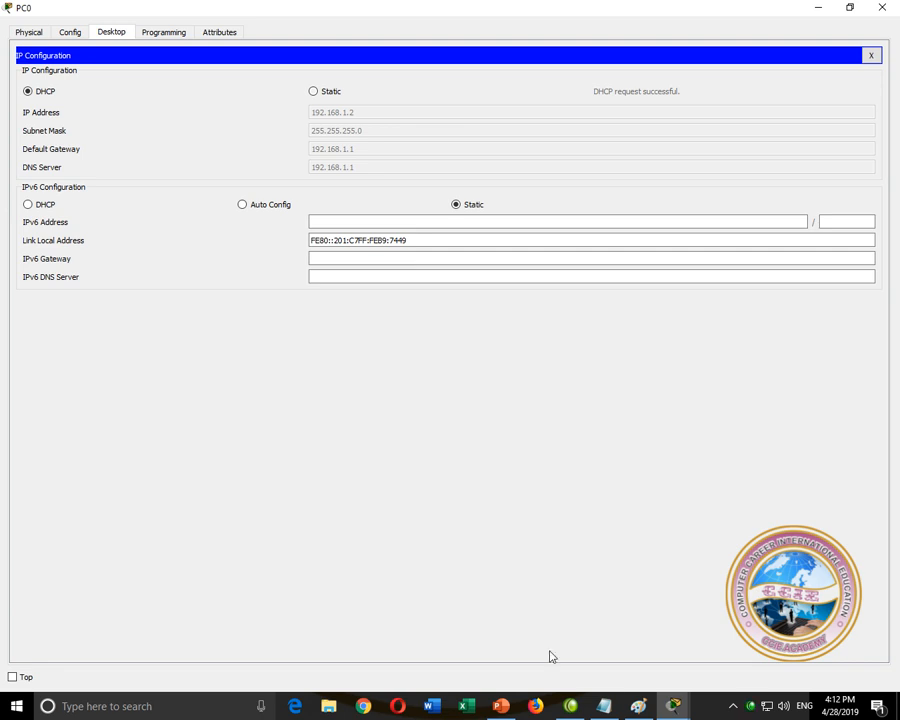
Switch to Paint and sketch a host box and a taller server box below the diagram, labelled Host and Server
click(638, 706)
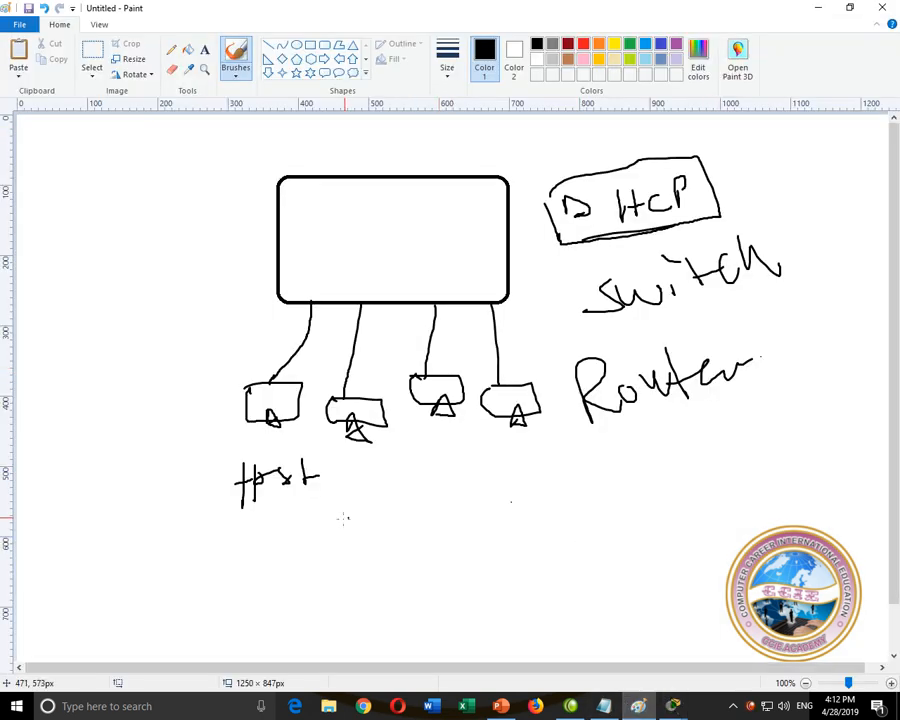
drag(248, 530, 297, 530)
mouse_move(288, 594)
mouse_down()
mouse_move(225, 547)
mouse_move(262, 539)
mouse_move(219, 535)
mouse_move(237, 593)
mouse_move(296, 597)
mouse_up()
drag(558, 500, 555, 571)
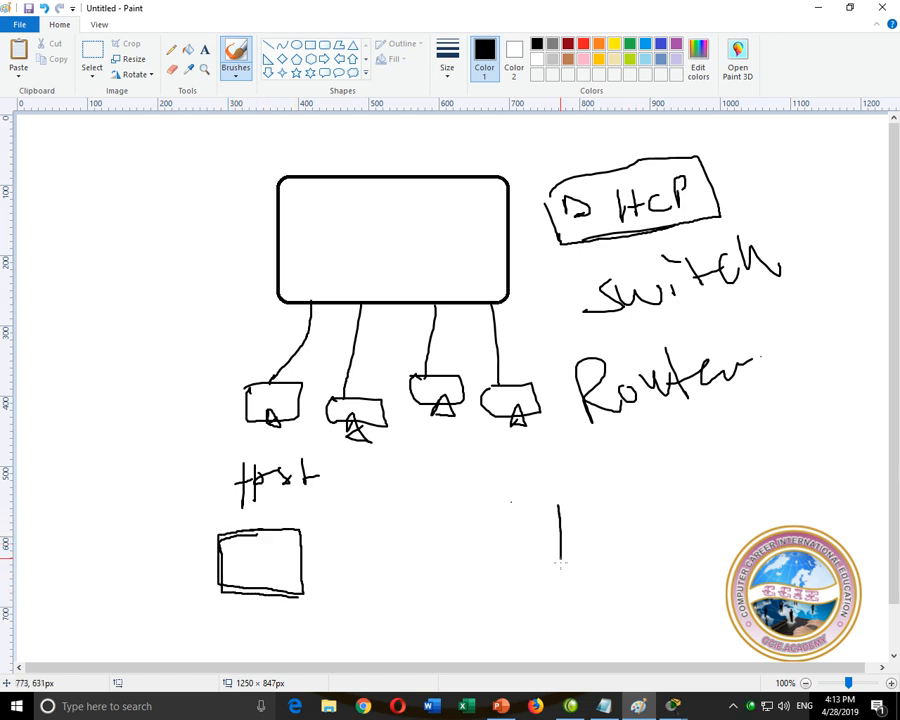
mouse_move(564, 502)
mouse_down()
mouse_move(633, 499)
mouse_move(637, 625)
mouse_move(570, 586)
mouse_move(570, 509)
mouse_up()
mouse_move(572, 452)
mouse_down()
mouse_move(559, 478)
mouse_move(601, 466)
mouse_move(641, 470)
mouse_up()
drag(643, 471, 657, 451)
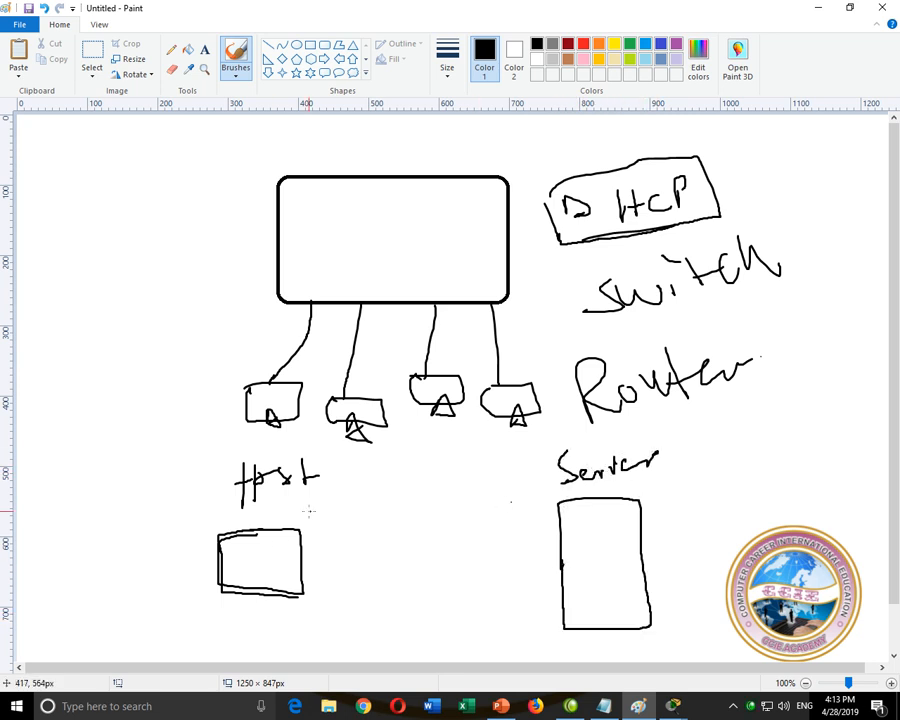
mouse_move(240, 606)
mouse_down()
mouse_move(238, 636)
mouse_move(270, 638)
mouse_up()
mouse_move(309, 603)
mouse_down()
mouse_move(308, 635)
mouse_move(323, 617)
mouse_up()
drag(240, 626, 253, 624)
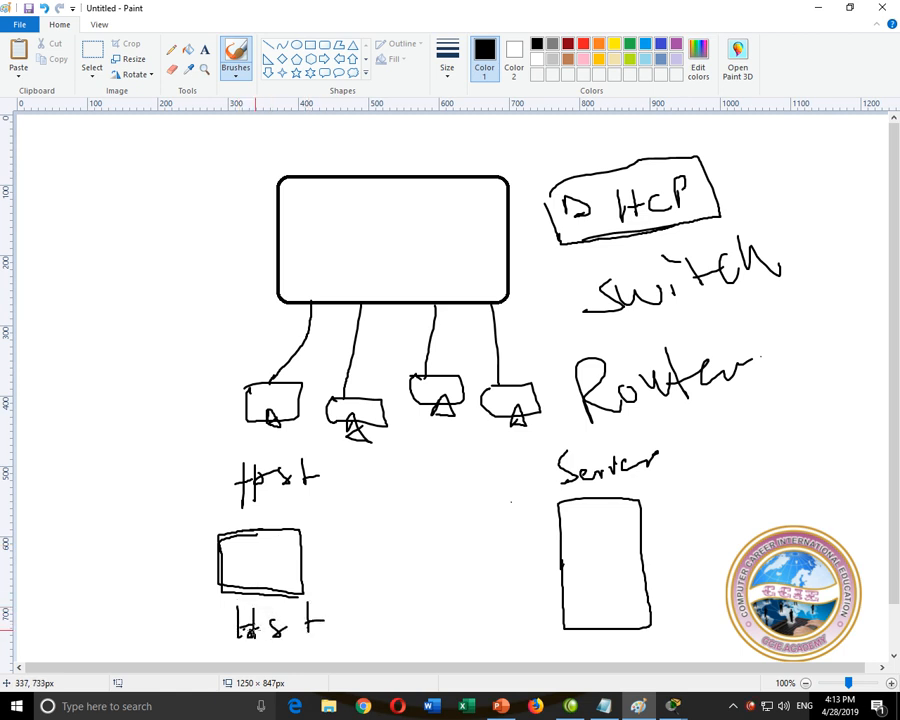
Draw an arrow marked D from the host to the server and a return arrow marked O beneath it
mouse_move(320, 529)
mouse_down()
mouse_move(450, 515)
mouse_move(563, 517)
mouse_up()
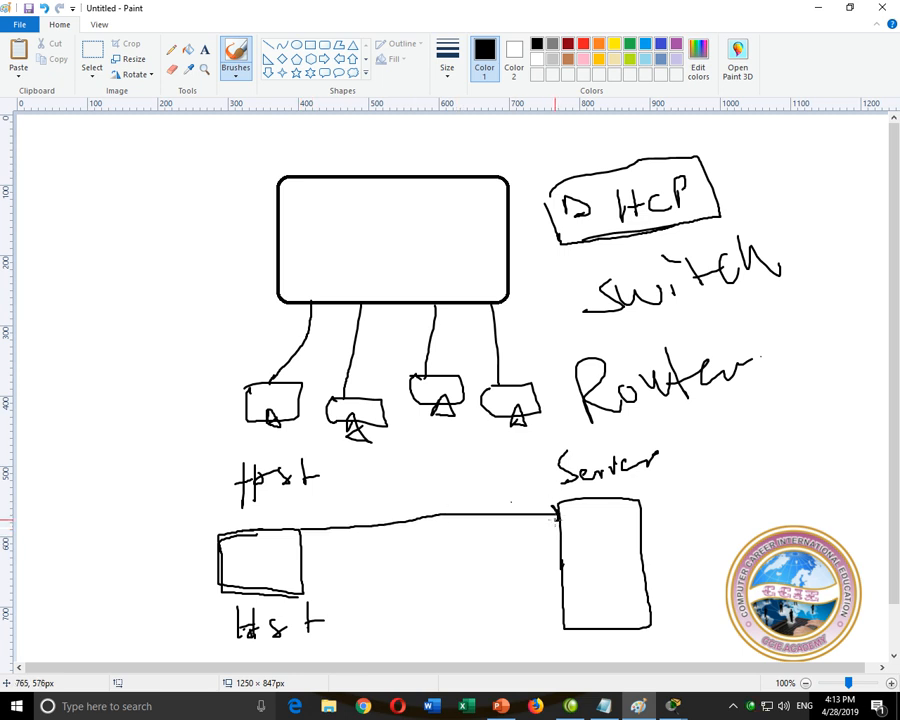
drag(400, 484, 400, 510)
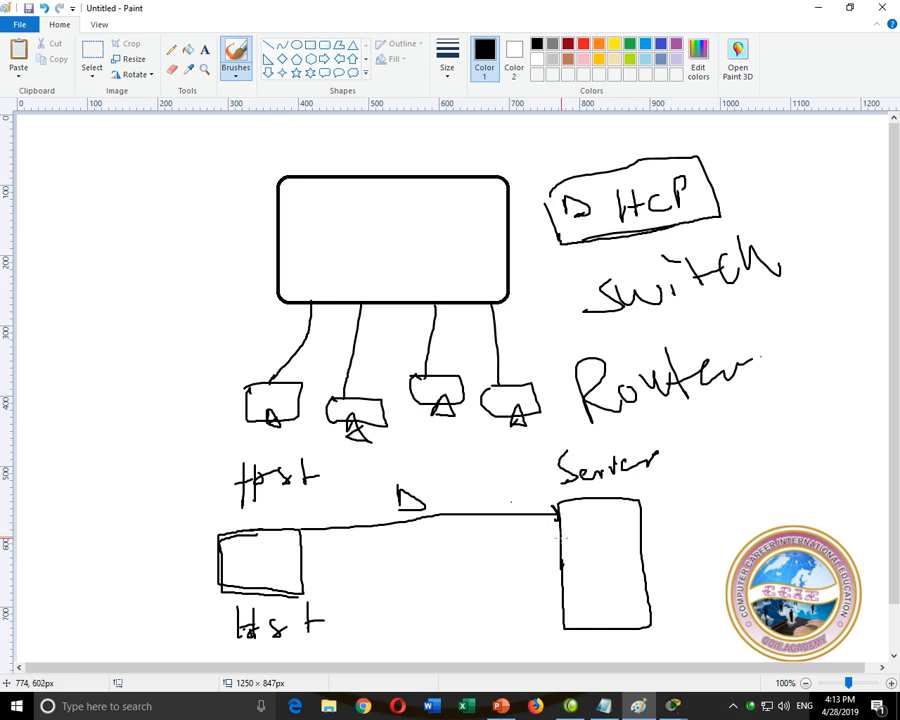
drag(562, 539, 316, 565)
drag(392, 535, 396, 539)
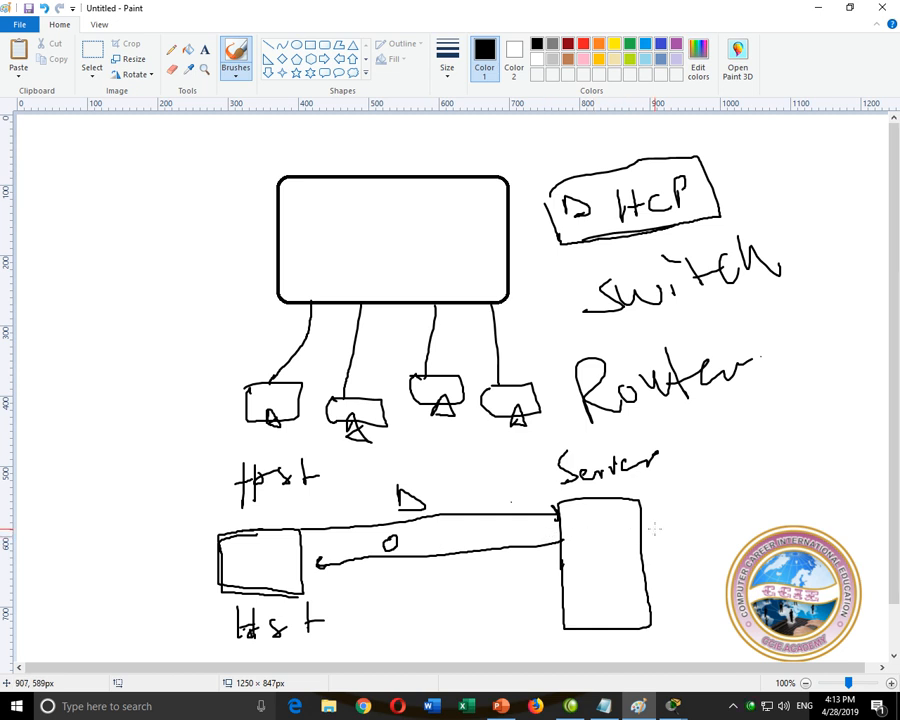
Handwrite a 192.168.1 address beside the server box
drag(663, 517, 664, 538)
drag(690, 523, 708, 534)
drag(712, 529, 718, 528)
mouse_move(724, 518)
mouse_down()
mouse_move(723, 531)
mouse_move(739, 531)
mouse_up()
drag(766, 512, 774, 514)
click(798, 518)
mouse_move(787, 499)
mouse_down()
mouse_move(787, 524)
mouse_move(815, 514)
mouse_up()
drag(820, 512, 826, 513)
Draw an R arrow to the server and an A arrow back to the host, and write a second 192 address beside the server
drag(310, 583, 543, 577)
mouse_move(456, 552)
mouse_down()
mouse_move(456, 572)
mouse_move(471, 572)
mouse_up()
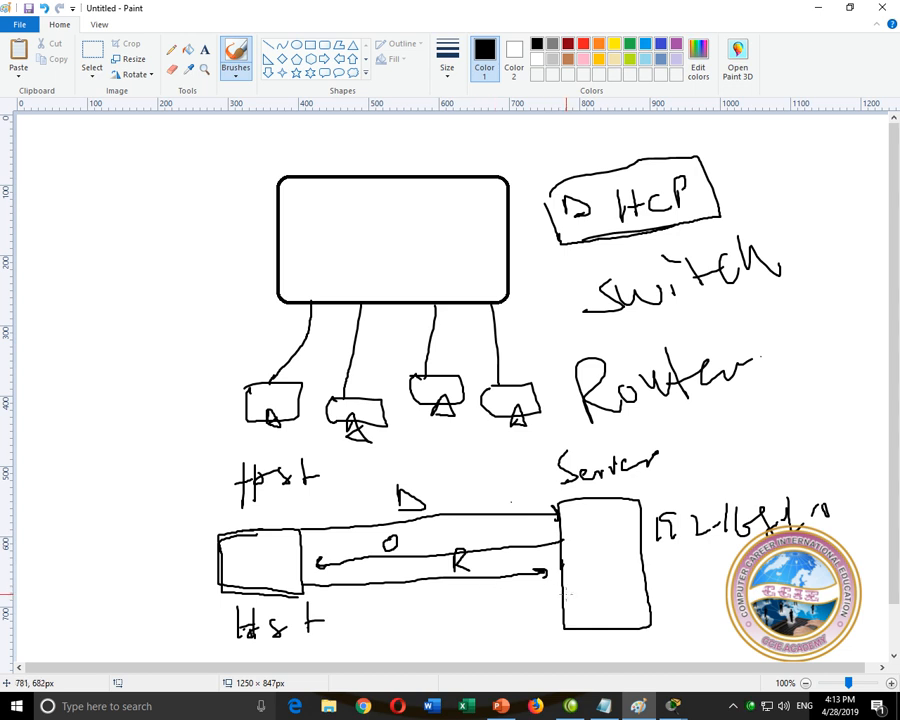
mouse_move(566, 601)
mouse_down()
mouse_move(323, 607)
mouse_move(337, 614)
mouse_up()
mouse_move(421, 632)
mouse_down()
mouse_move(429, 626)
mouse_move(437, 637)
mouse_up()
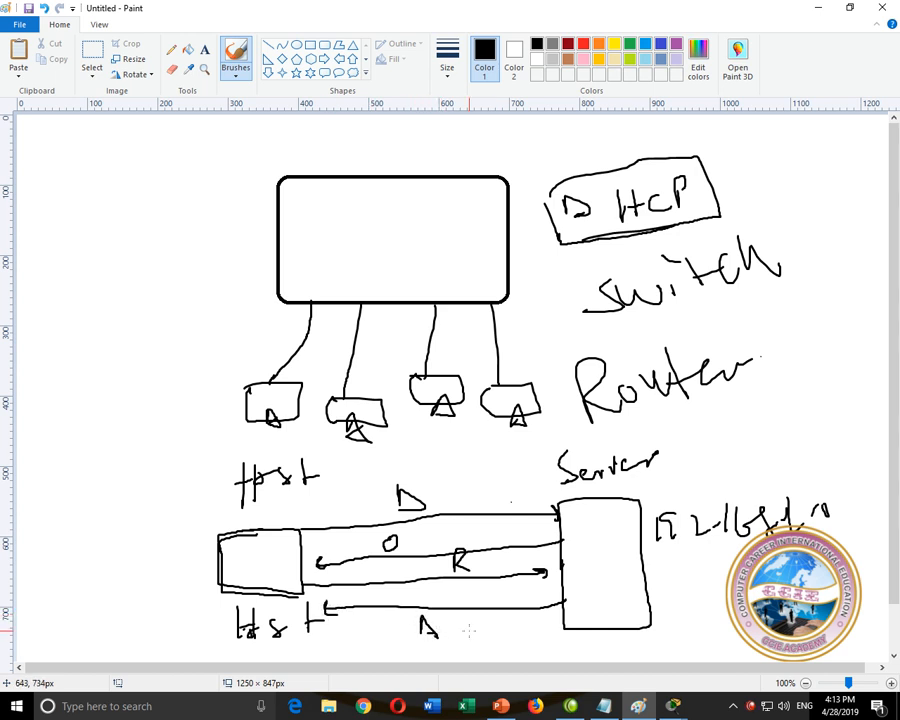
mouse_move(674, 580)
mouse_down()
mouse_move(675, 603)
mouse_move(762, 599)
mouse_move(775, 586)
mouse_up()
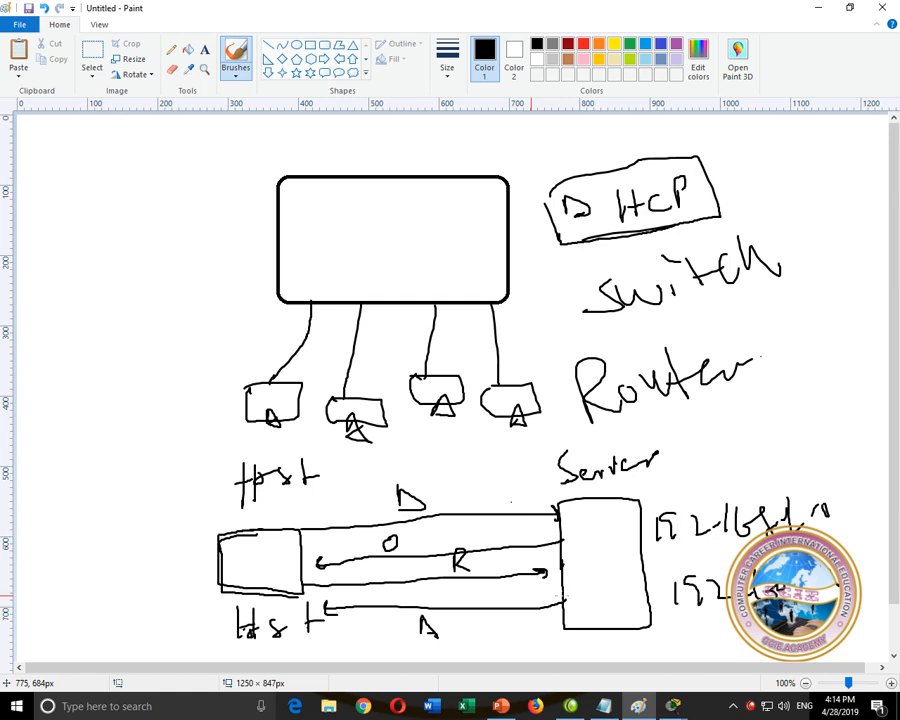
Handwrite "DHCP DORA process" to the left of the host box and put a tick mark above each letter of DORA
drag(35, 407, 37, 453)
drag(37, 409, 38, 452)
mouse_move(70, 413)
mouse_down()
mouse_move(70, 454)
mouse_move(86, 455)
mouse_up()
mouse_move(68, 440)
mouse_down()
mouse_move(102, 424)
mouse_move(117, 438)
mouse_move(126, 433)
mouse_up()
drag(128, 409, 129, 424)
drag(33, 488, 36, 511)
drag(28, 488, 34, 513)
drag(76, 485, 90, 498)
drag(88, 480, 108, 495)
drag(119, 474, 133, 489)
drag(116, 488, 132, 484)
mouse_move(57, 543)
mouse_down()
mouse_move(69, 582)
mouse_move(65, 556)
mouse_move(96, 535)
mouse_move(148, 531)
mouse_up()
drag(160, 531, 197, 532)
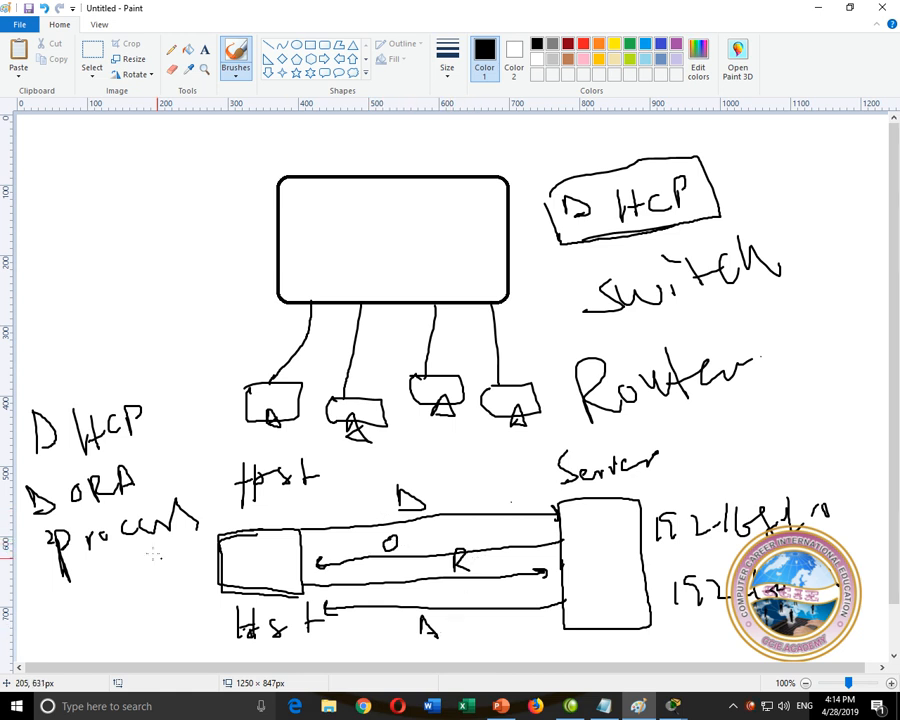
mouse_move(27, 482)
mouse_down()
mouse_move(39, 469)
mouse_move(66, 480)
mouse_move(97, 455)
mouse_move(146, 443)
mouse_up()
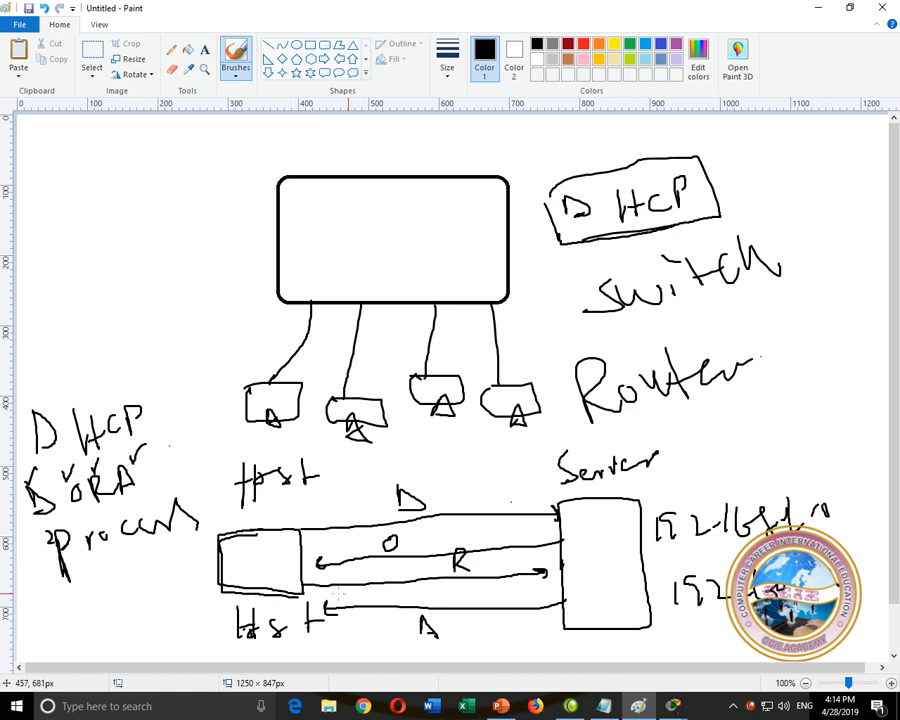
Return to the Packet Tracer topology and set PC1's IPv4 configuration to DHCP, closing its window
mouse_move(675, 707)
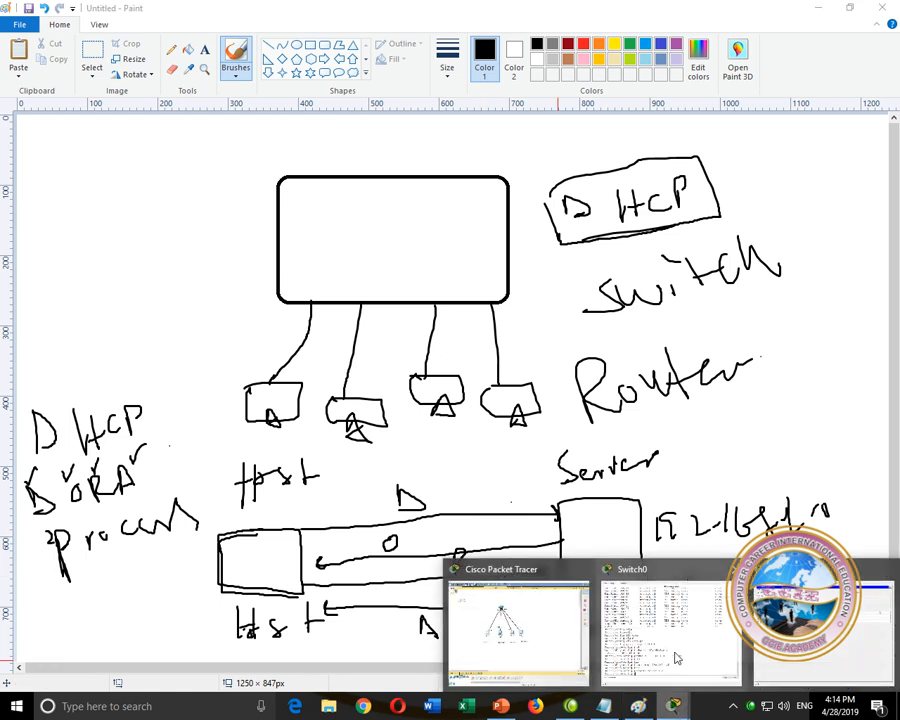
click(518, 628)
click(331, 352)
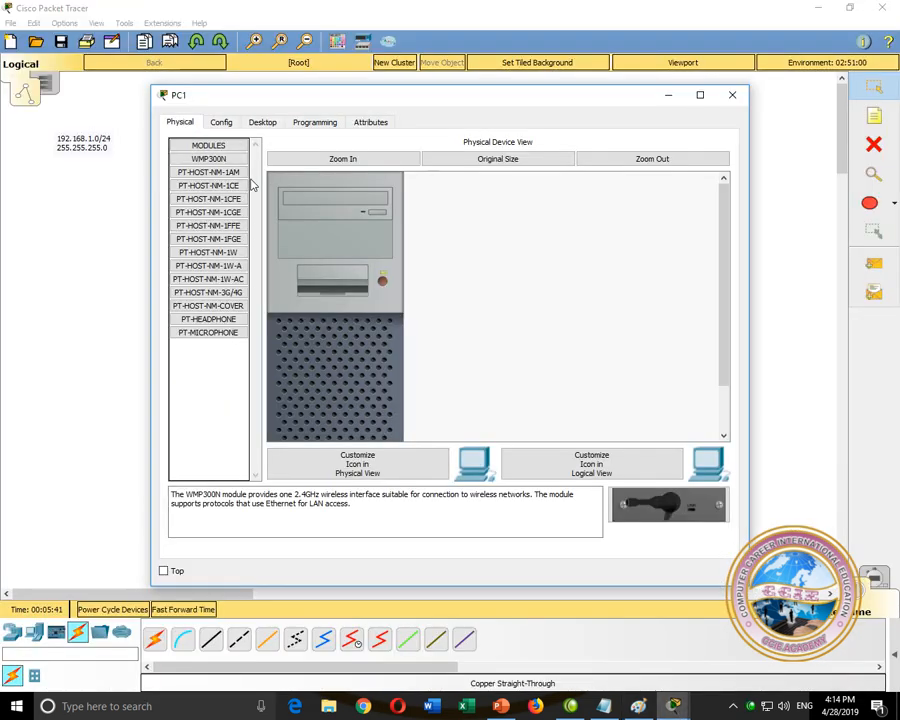
click(262, 122)
click(234, 162)
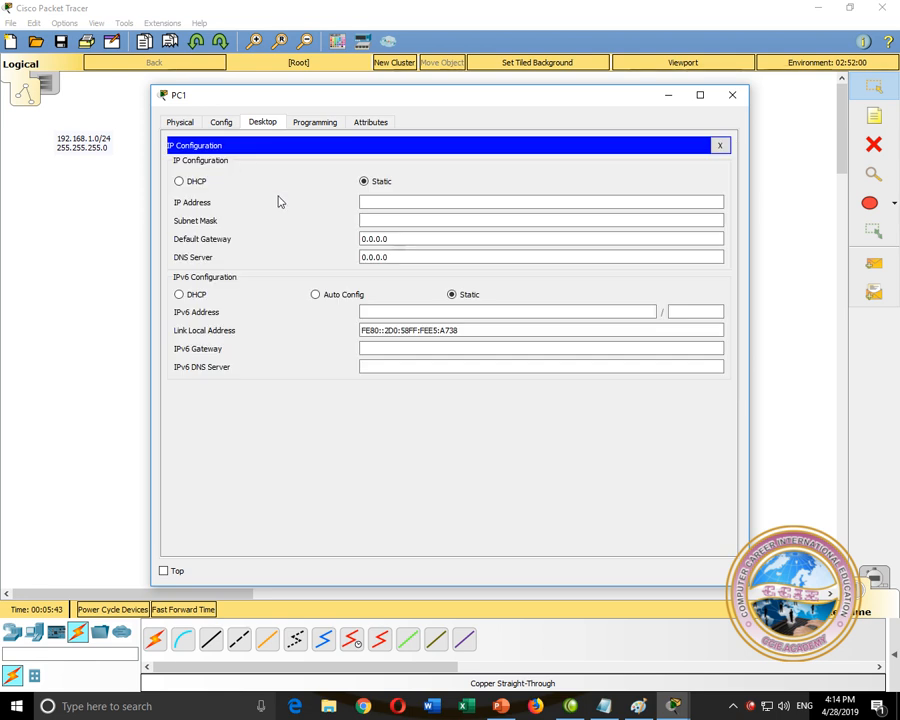
click(198, 183)
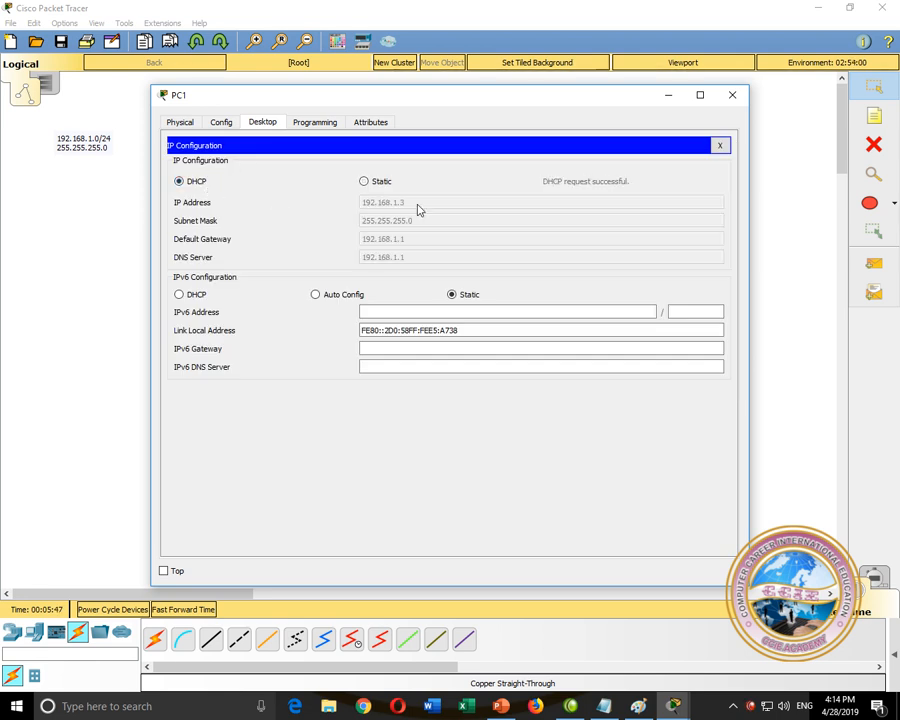
click(731, 95)
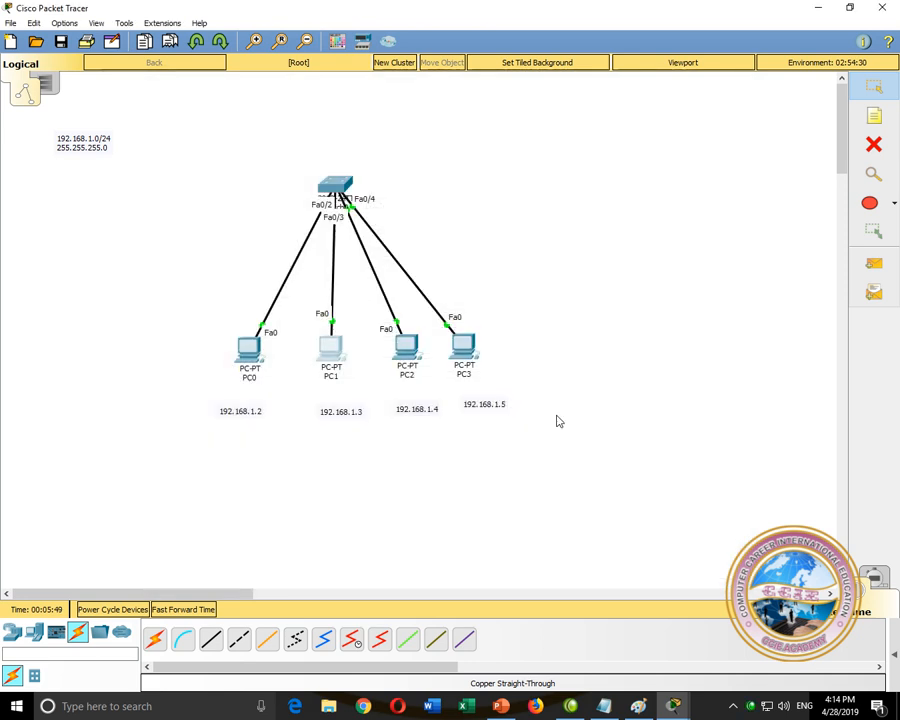
Set PC2's IPv4 configuration to DHCP and close its window
click(406, 346)
click(262, 122)
click(232, 160)
click(185, 182)
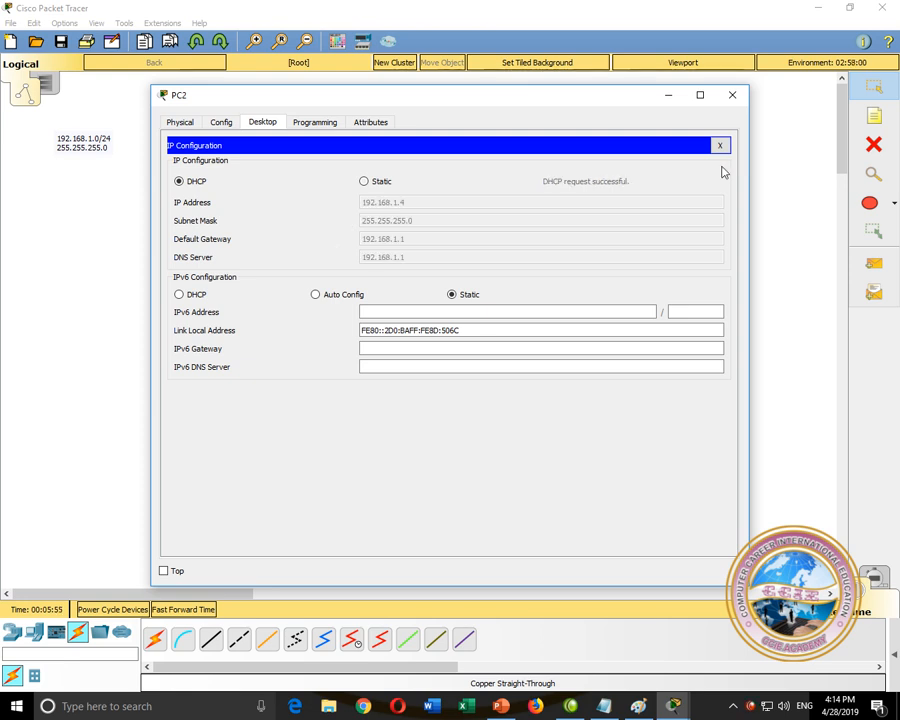
click(732, 95)
Set PC3's IPv4 configuration to DHCP and close its window
click(466, 360)
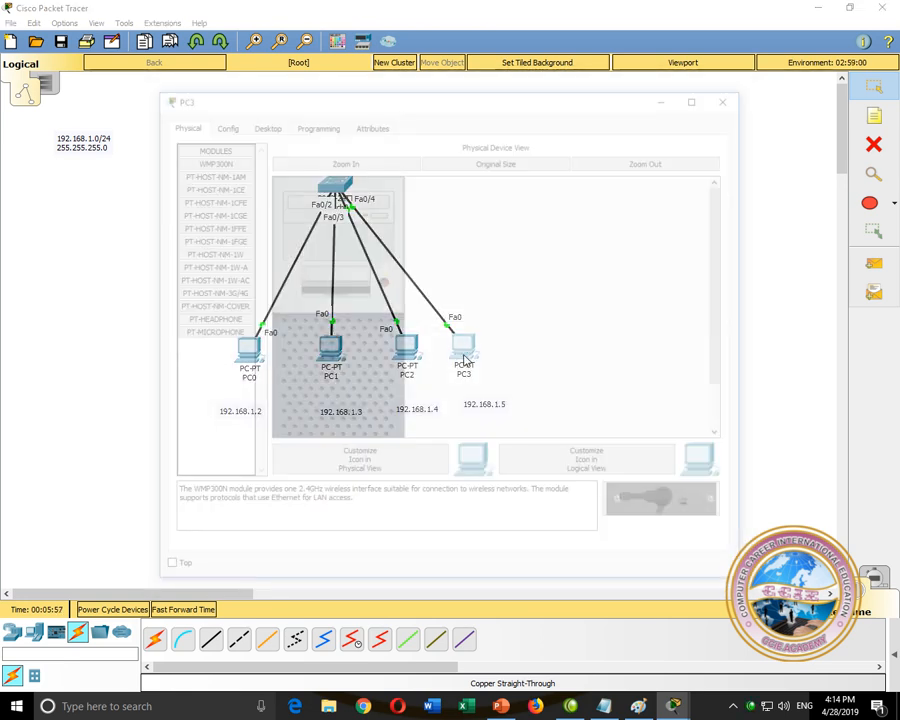
click(262, 122)
click(228, 172)
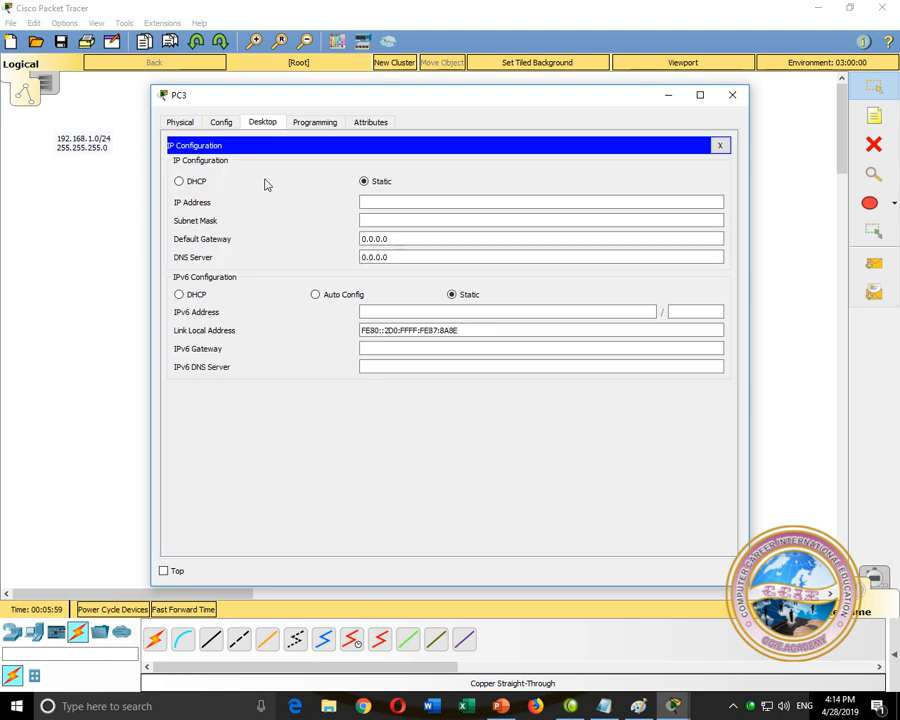
click(195, 181)
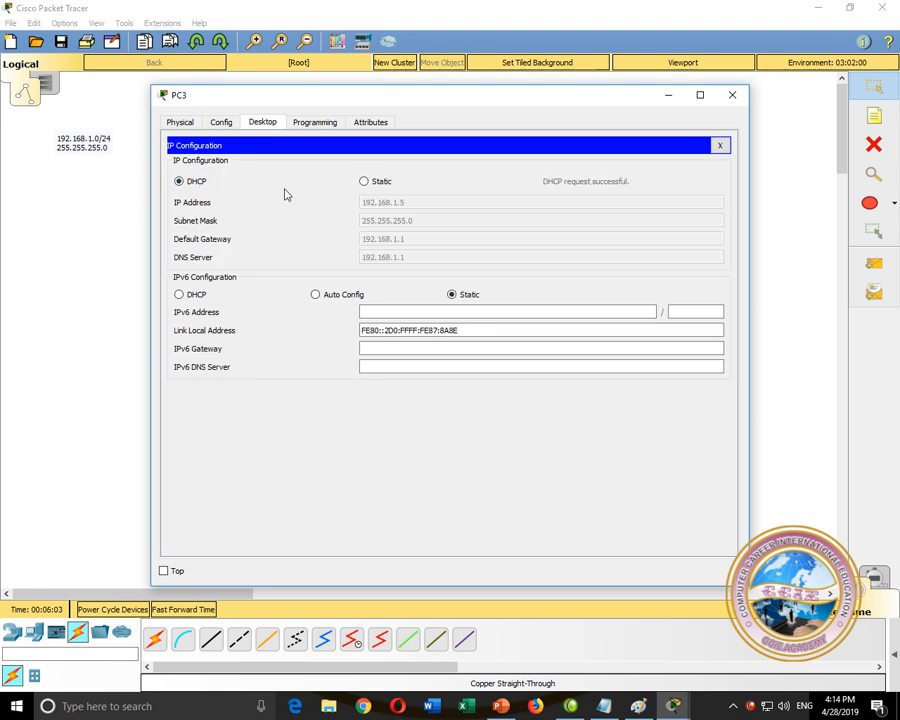
click(733, 100)
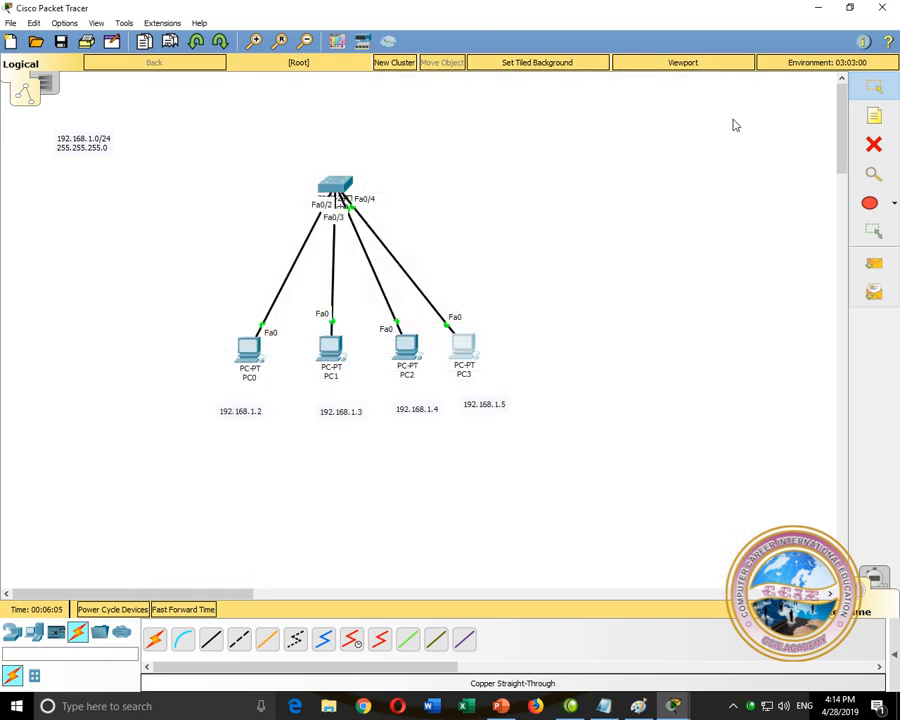